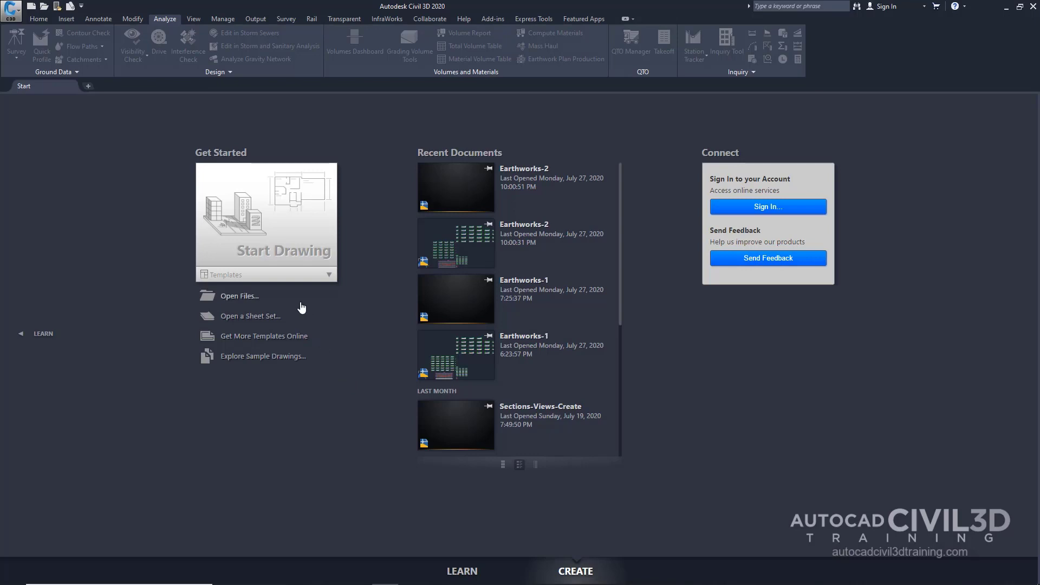
# Open the Civil 3D (Imperial) Plan and Profile drawing template from the Plan Production template folder
pyautogui.click(45, 7)
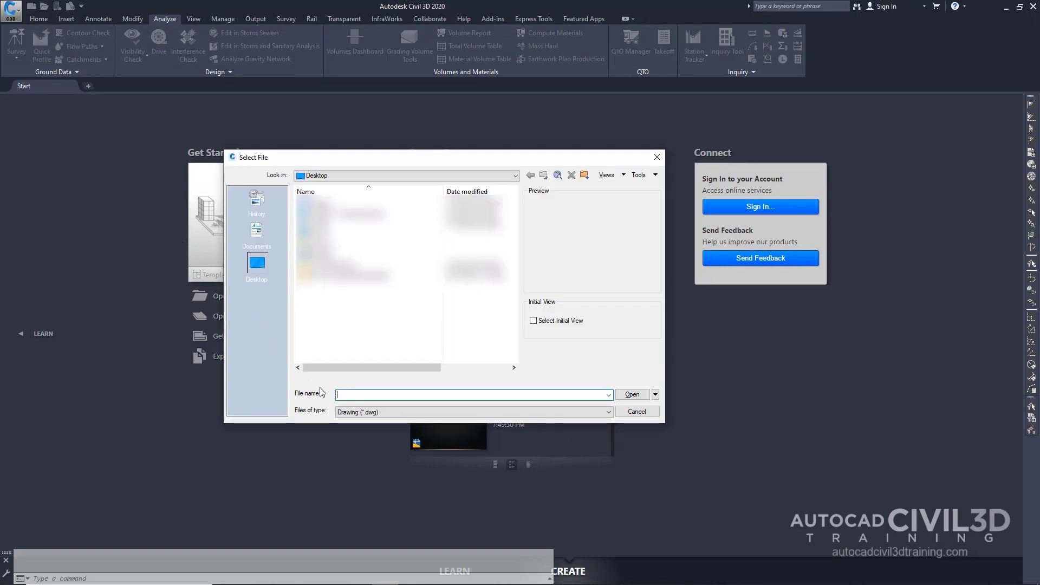
pyautogui.click(379, 413)
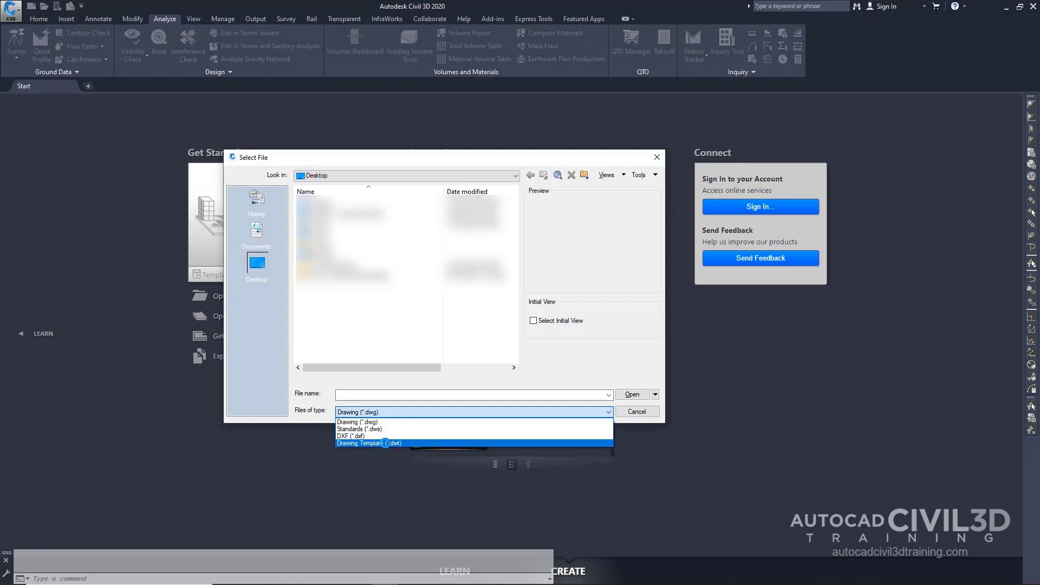
pyautogui.click(385, 443)
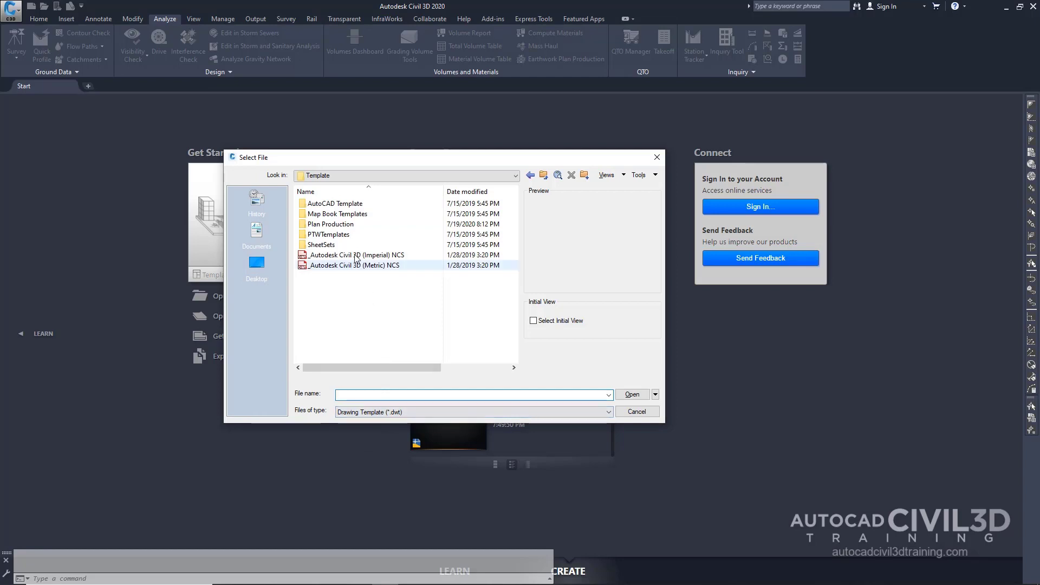
pyautogui.doubleClick(322, 224)
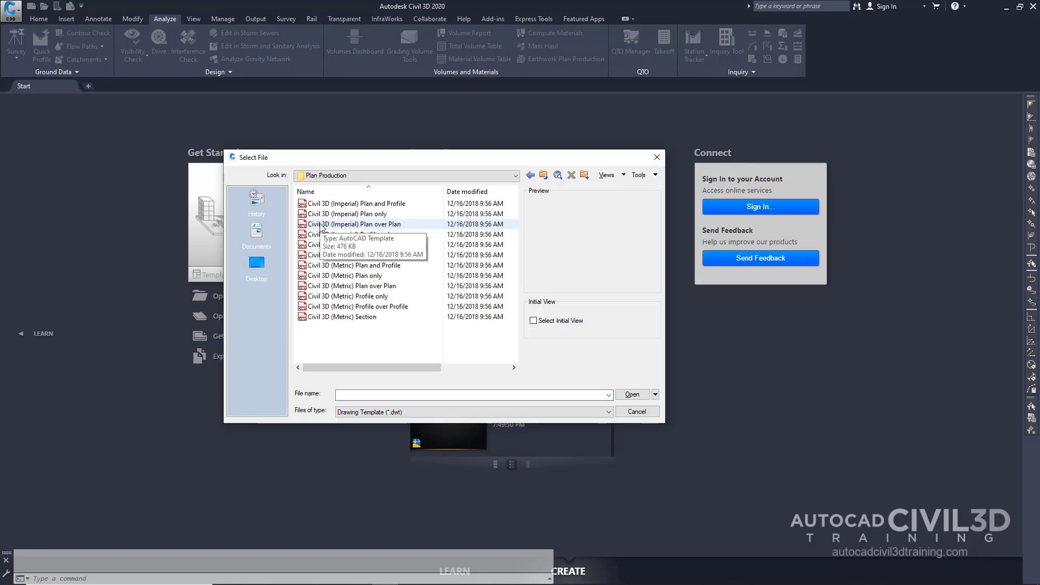
pyautogui.click(400, 211)
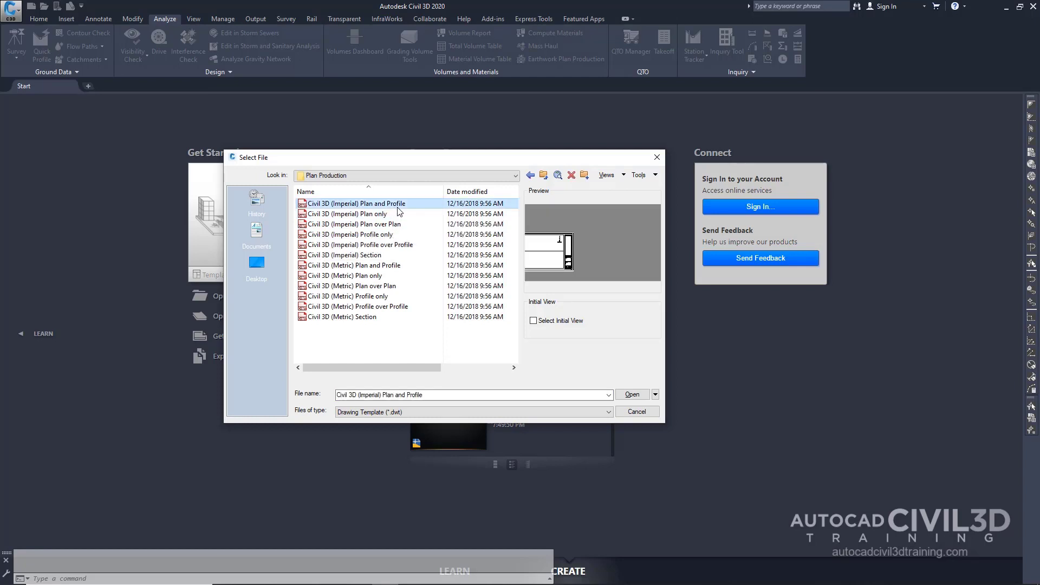
pyautogui.click(631, 395)
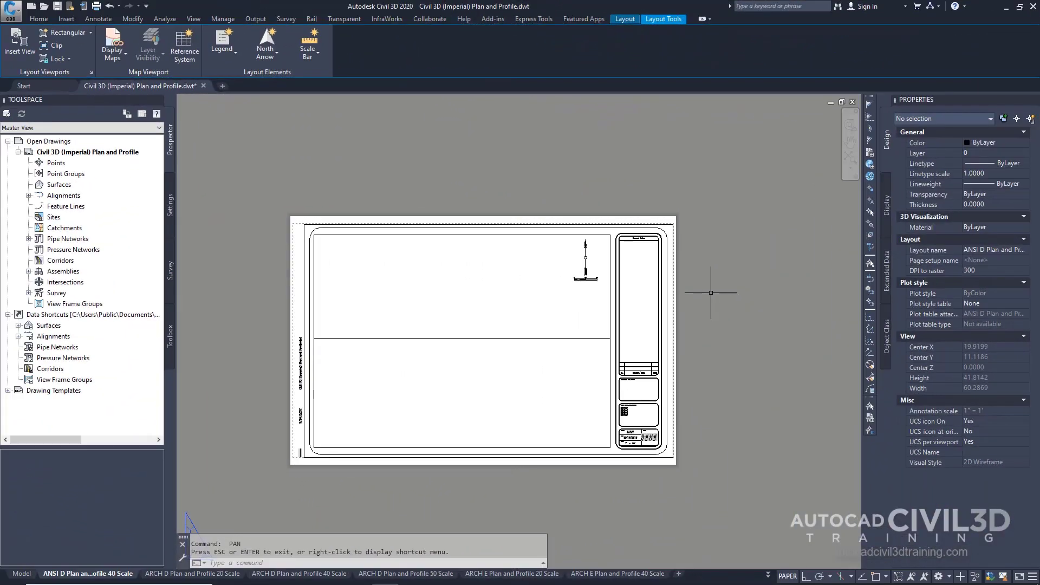
# Select the upper plan viewport in the layout and examine its viewport properties
pyautogui.click(611, 282)
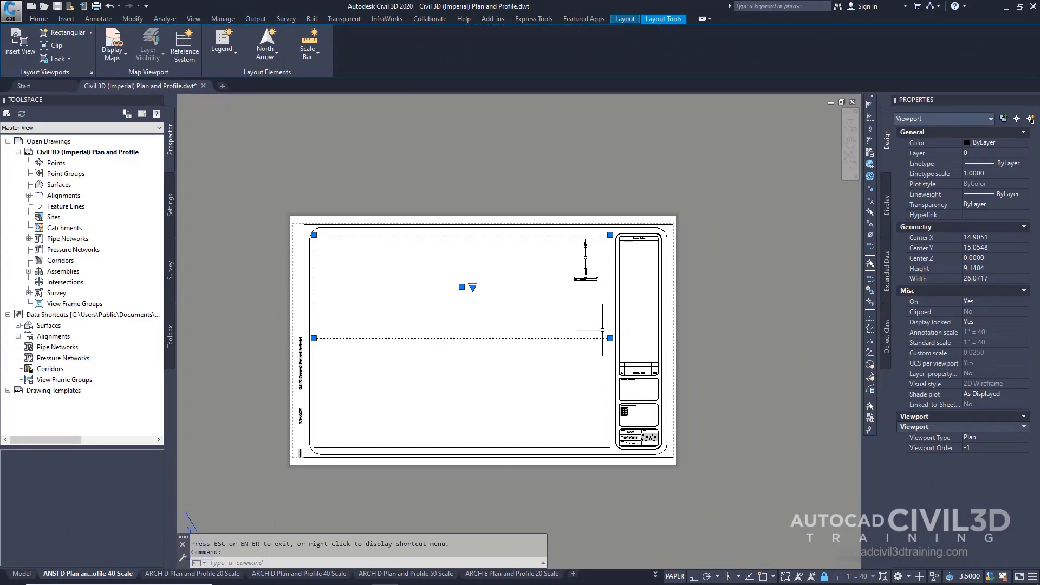
pyautogui.click(611, 358)
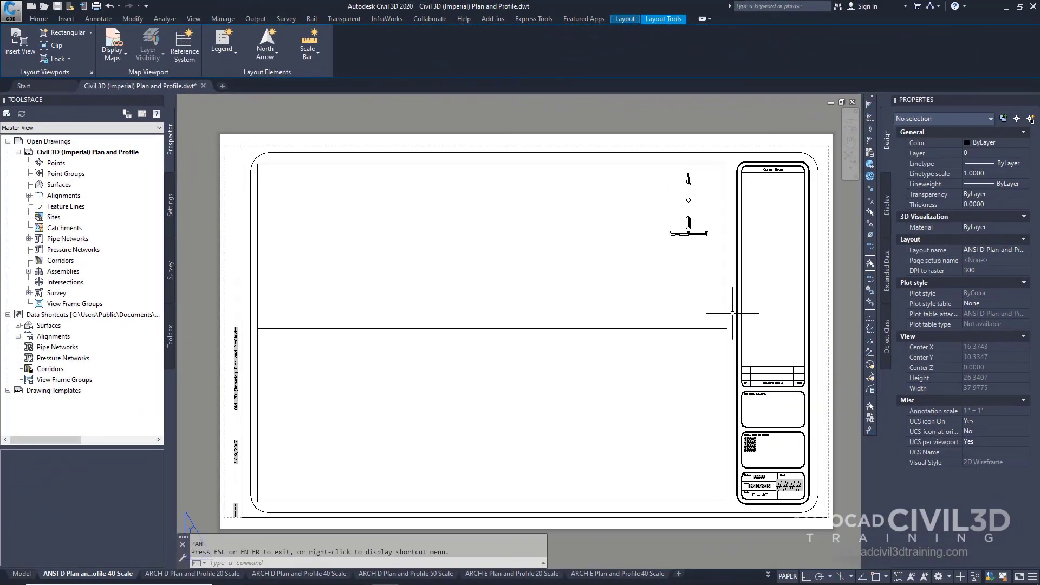
pyautogui.press('Escape')
pyautogui.click(727, 304)
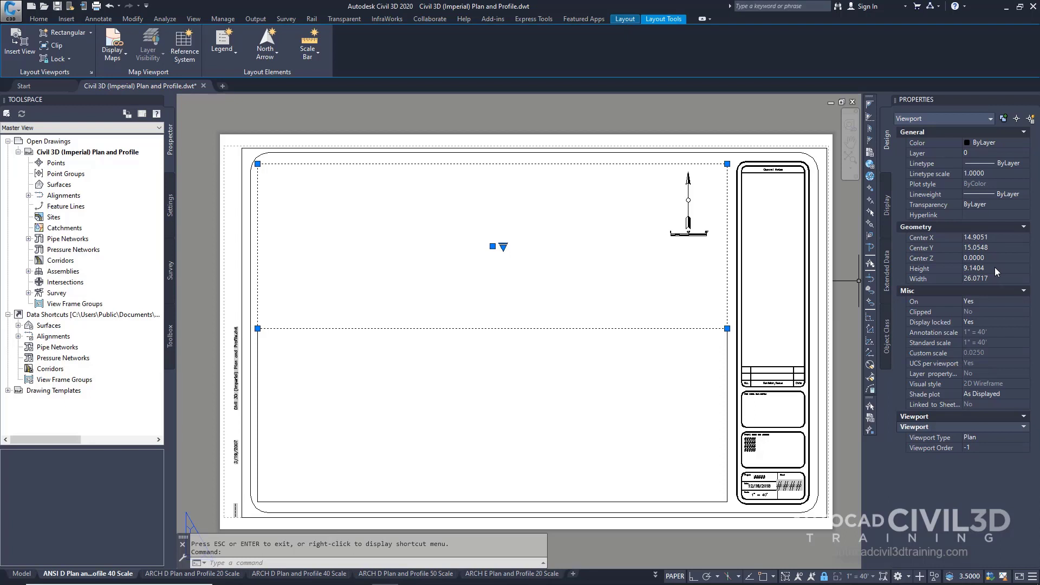
pyautogui.click(979, 437)
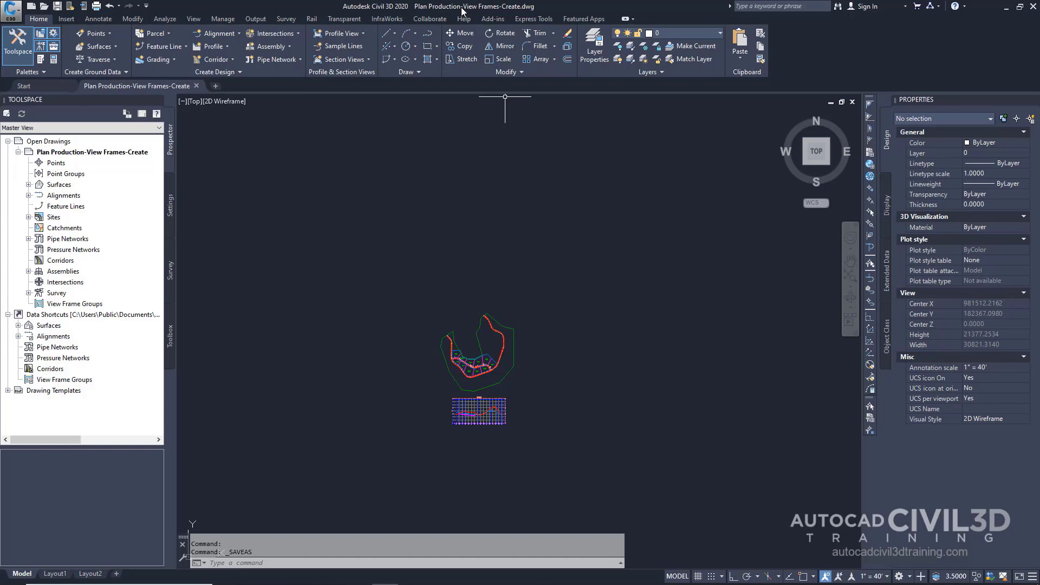
# Start Create View Frames for the Maple Road alignment with the automatic station range
pyautogui.click(256, 21)
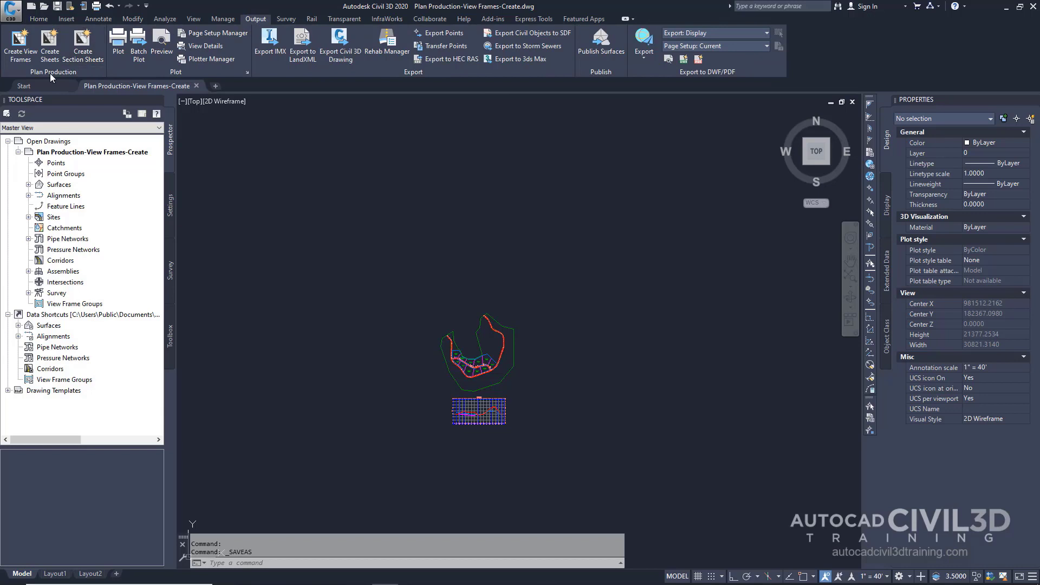
pyautogui.click(22, 60)
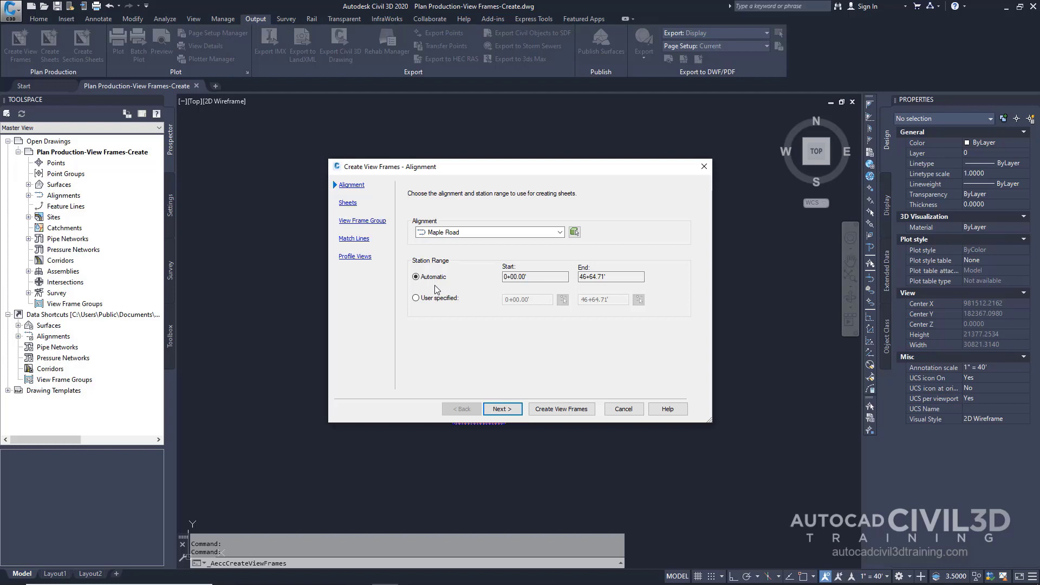
pyautogui.click(502, 407)
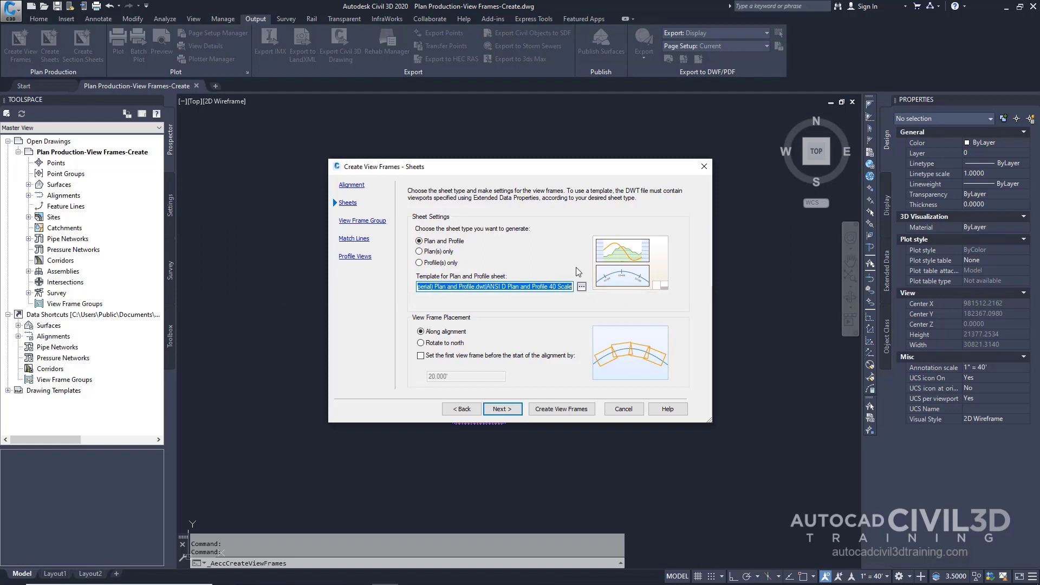
# Choose the ANSI D Plan and Profile 40 Scale layout from the Civil 3D (Imperial) Plan and Profile template as sheet template
pyautogui.click(582, 286)
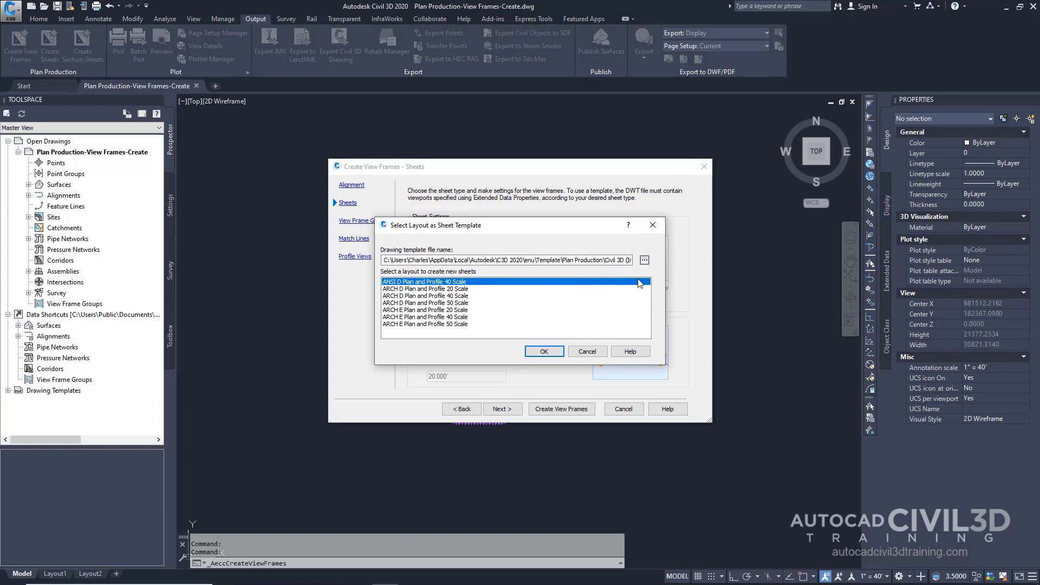
pyautogui.click(644, 260)
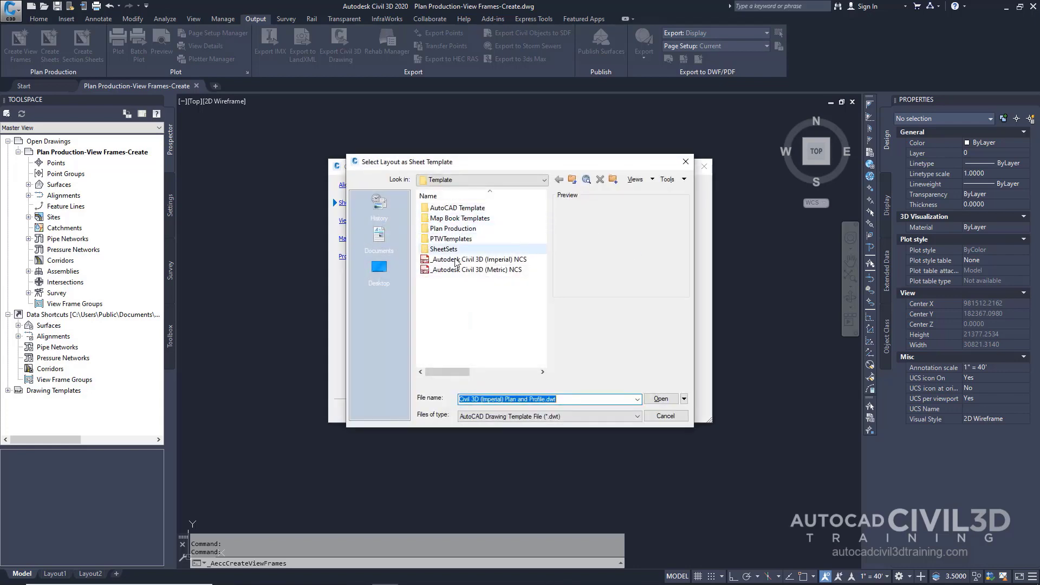
pyautogui.doubleClick(465, 231)
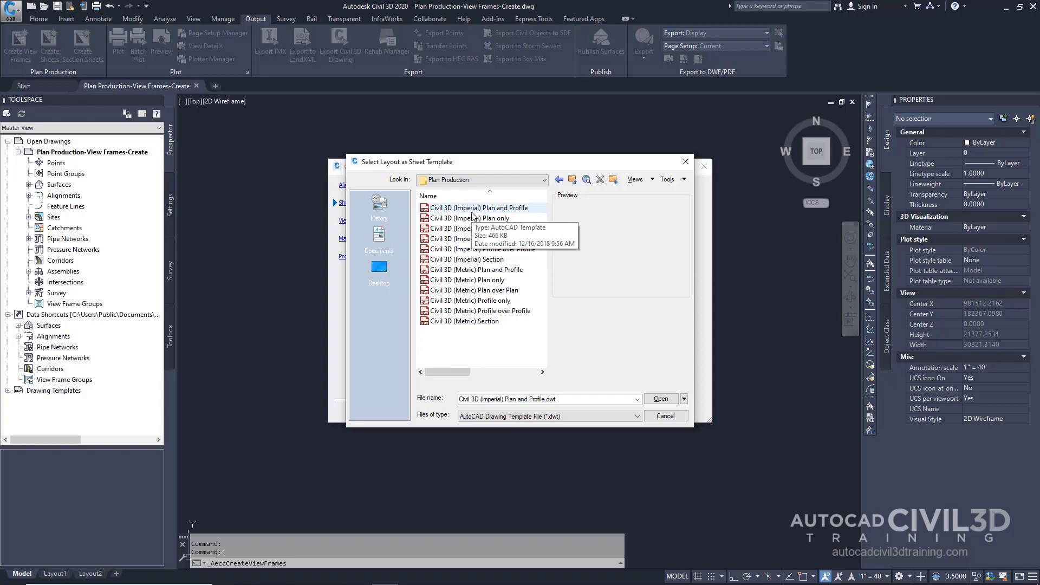
pyautogui.click(472, 212)
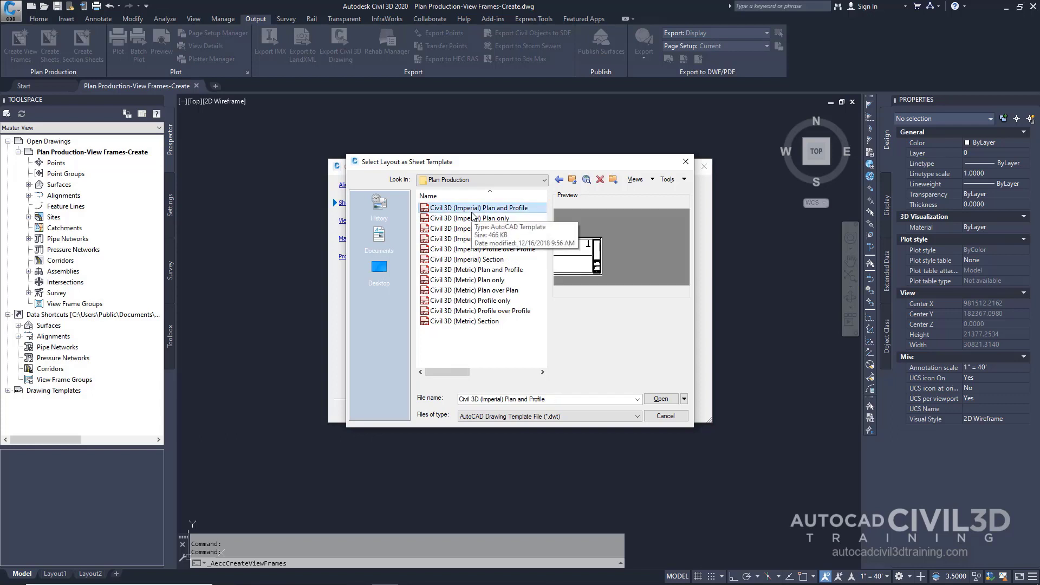
pyautogui.click(661, 399)
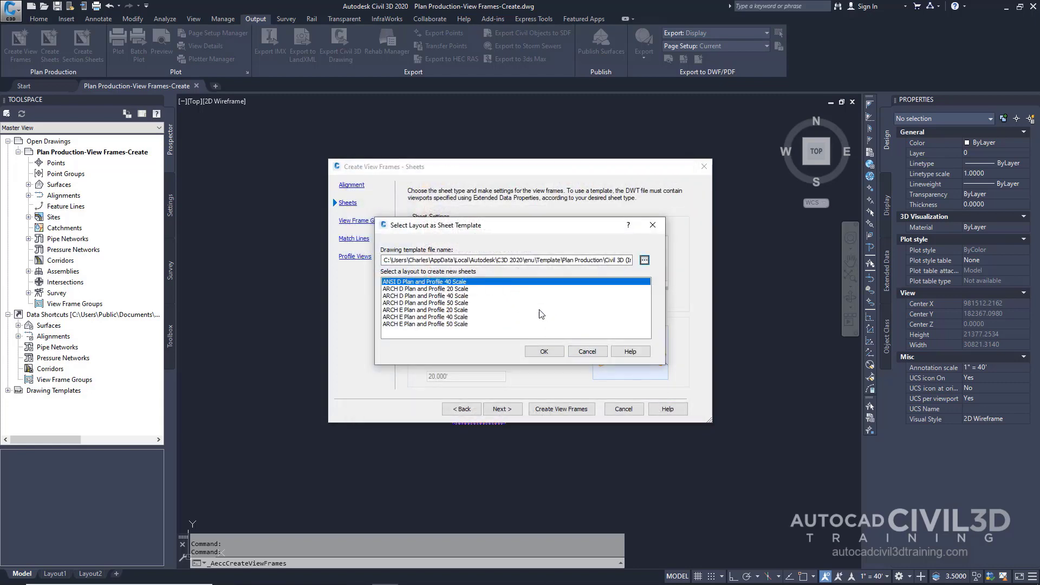
pyautogui.click(545, 352)
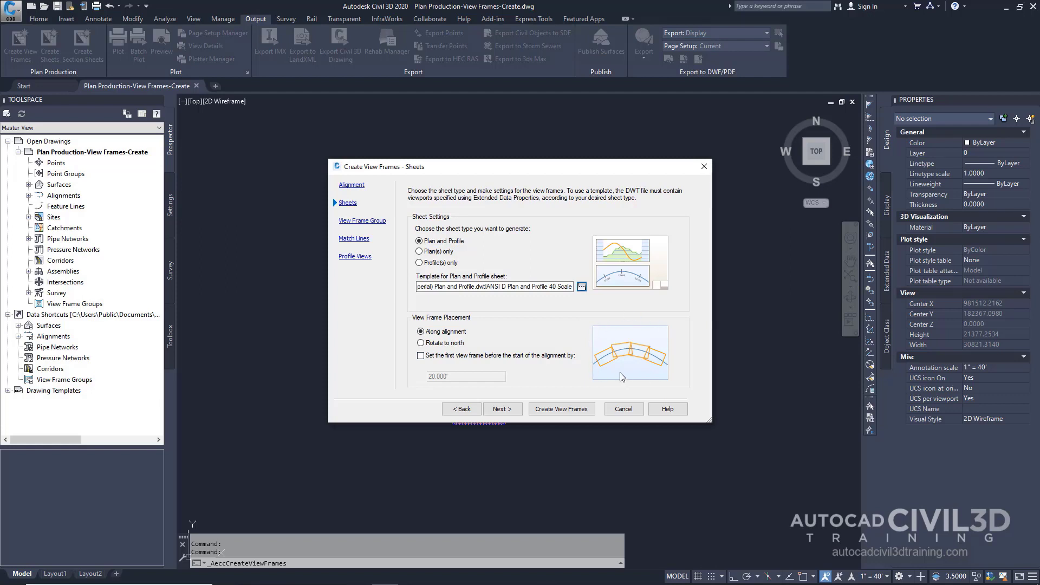
# Set the first view frame to start 50' before the start of the alignment
pyautogui.click(421, 357)
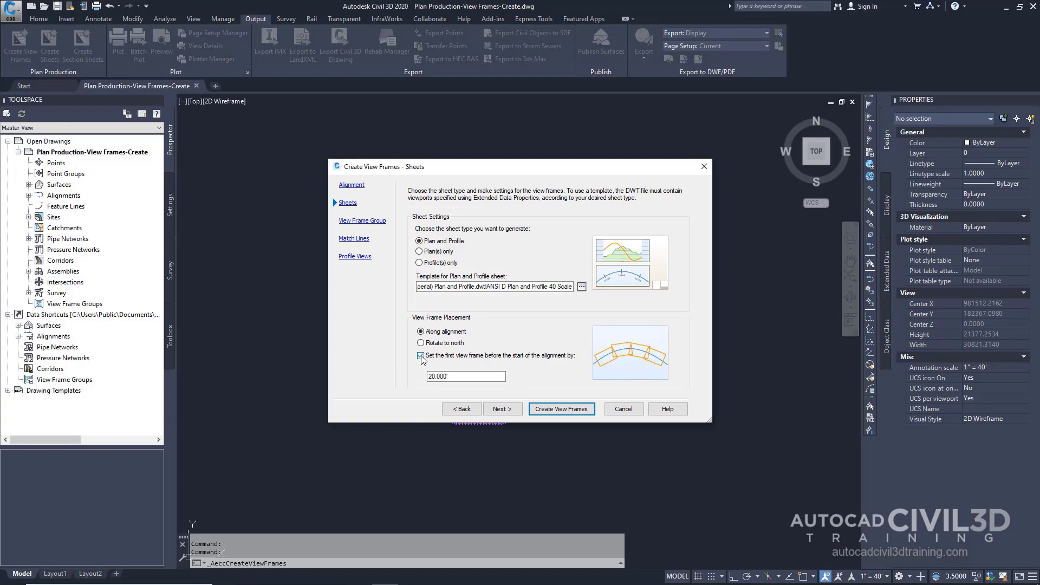
pyautogui.doubleClick(458, 376)
pyautogui.write('50')
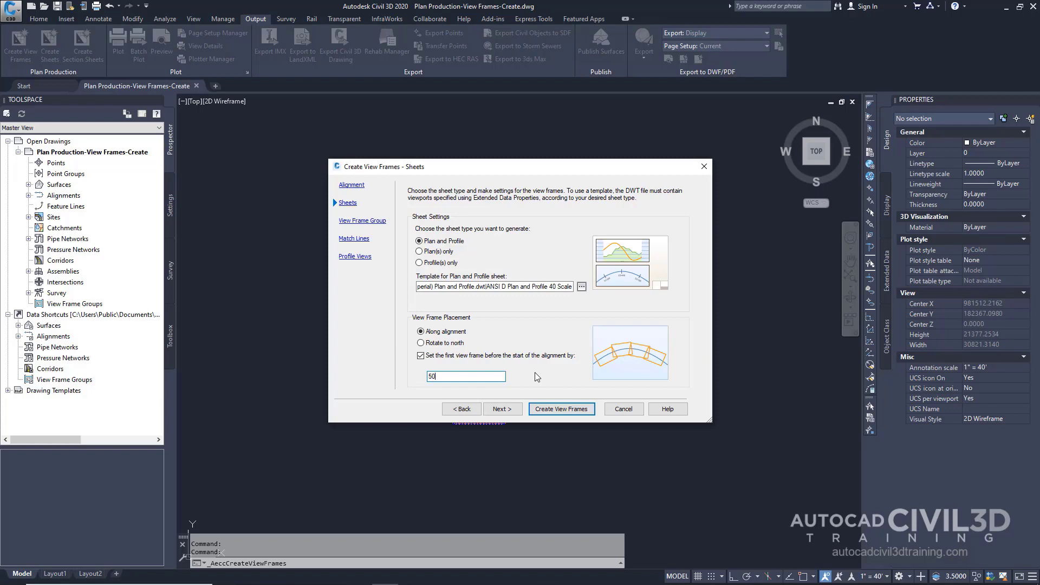
pyautogui.click(502, 409)
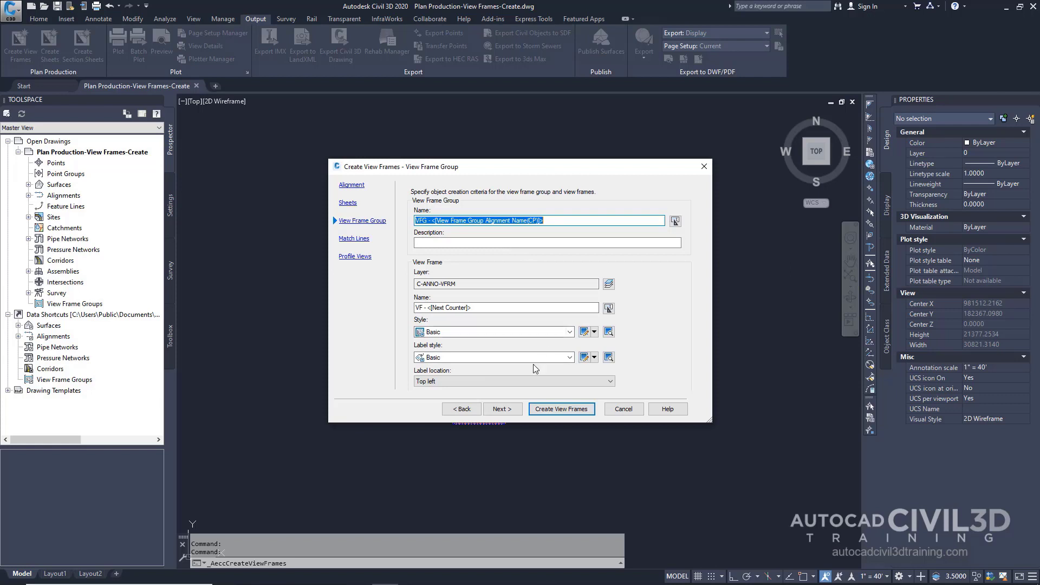
# Keep default view frame group and match line settings, pick Major Grids profile view style and Stations Only band set, and create the view frames
pyautogui.click(502, 409)
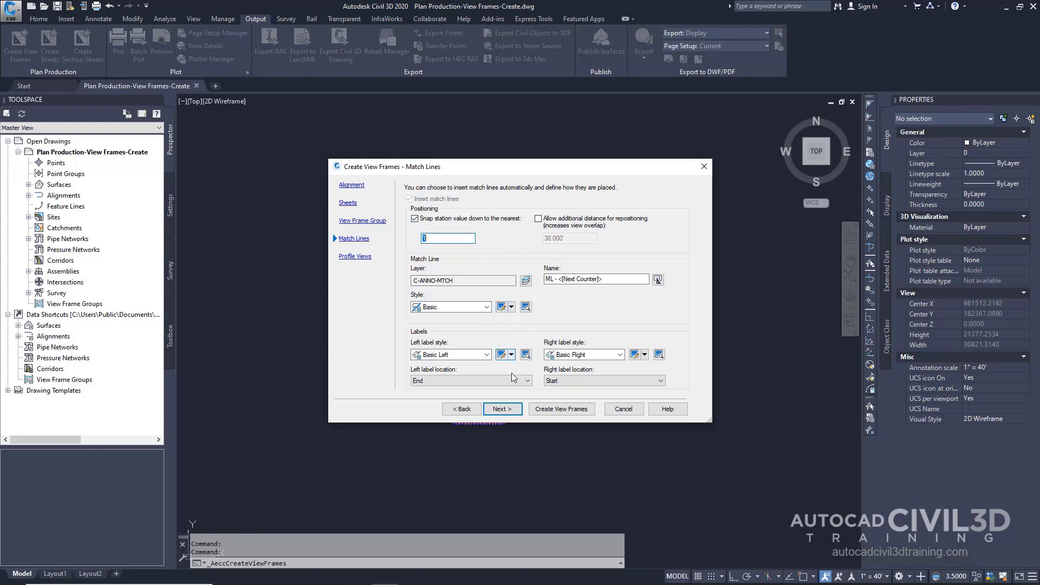
pyautogui.click(509, 409)
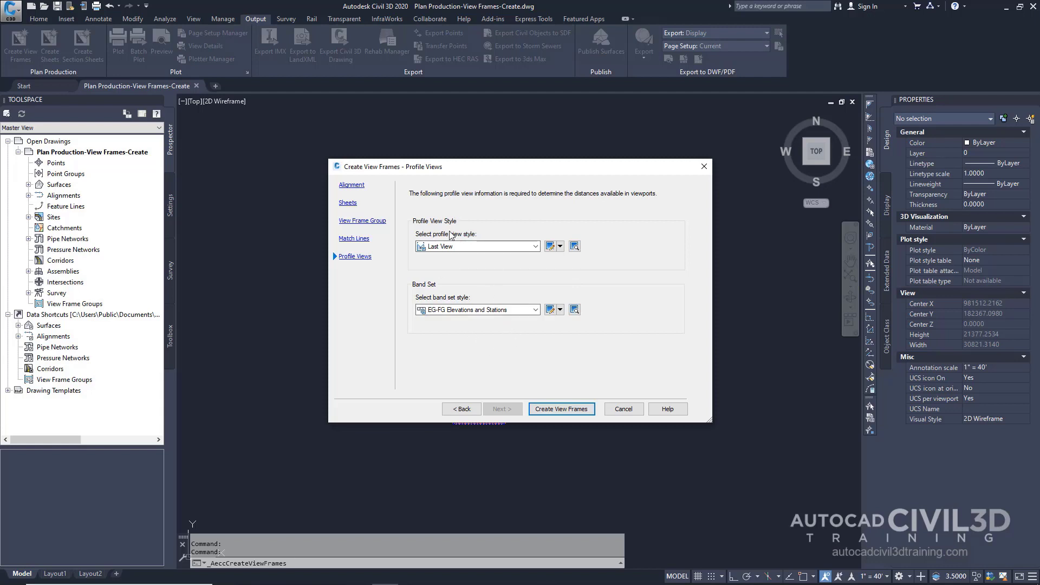
pyautogui.click(477, 246)
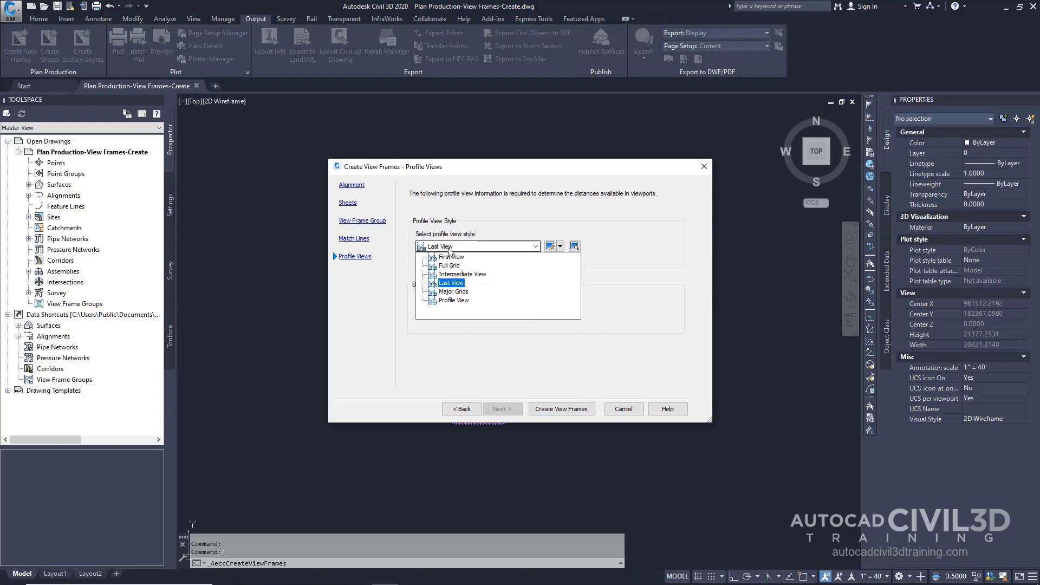
pyautogui.click(458, 292)
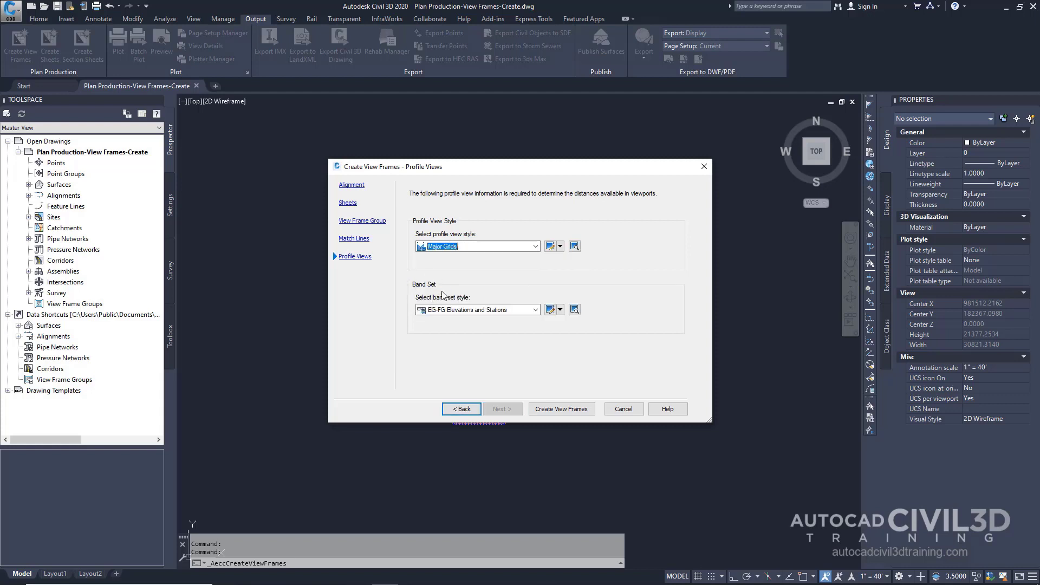
pyautogui.click(462, 310)
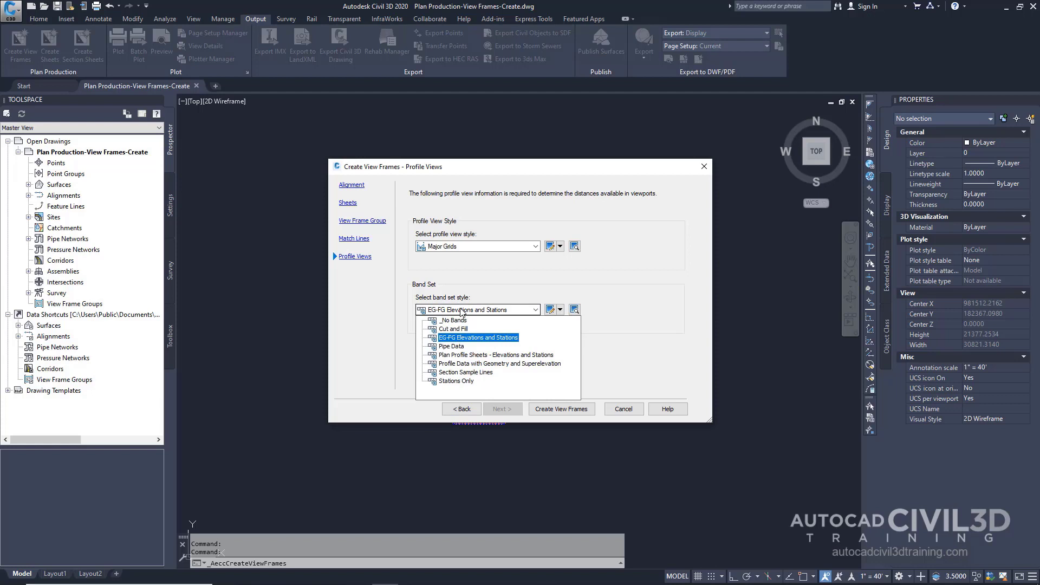
pyautogui.click(458, 382)
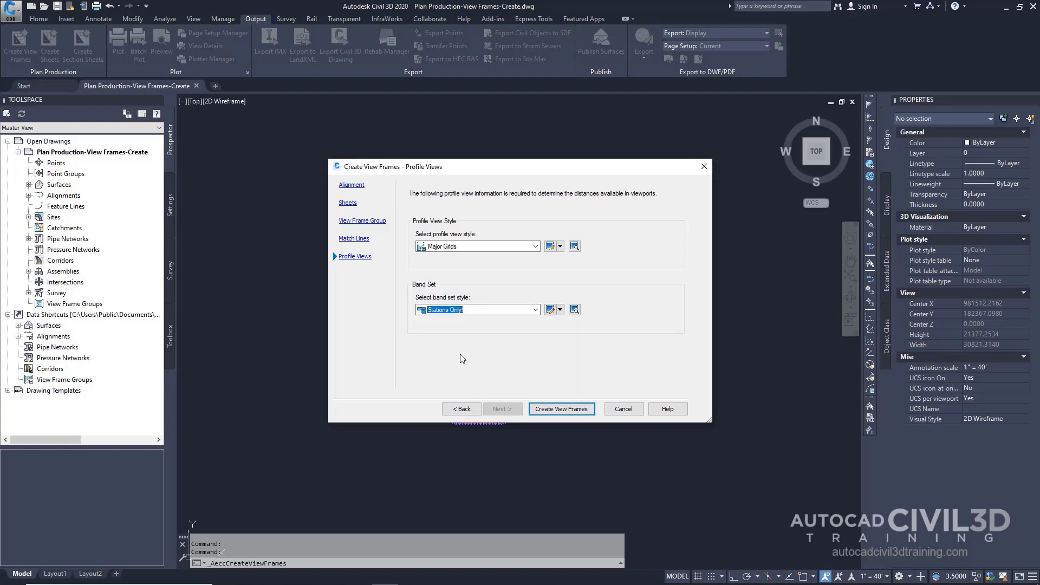
pyautogui.click(581, 412)
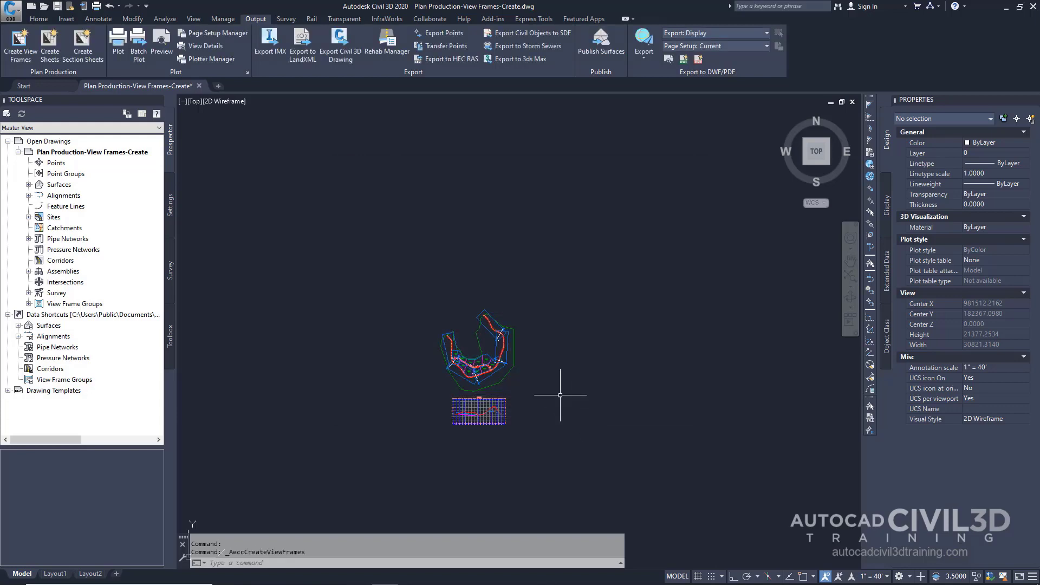
# Inspect the created view frames and match lines in the drawing and under View Frame Groups in Prospector
pyautogui.scroll(8, 512, 368)
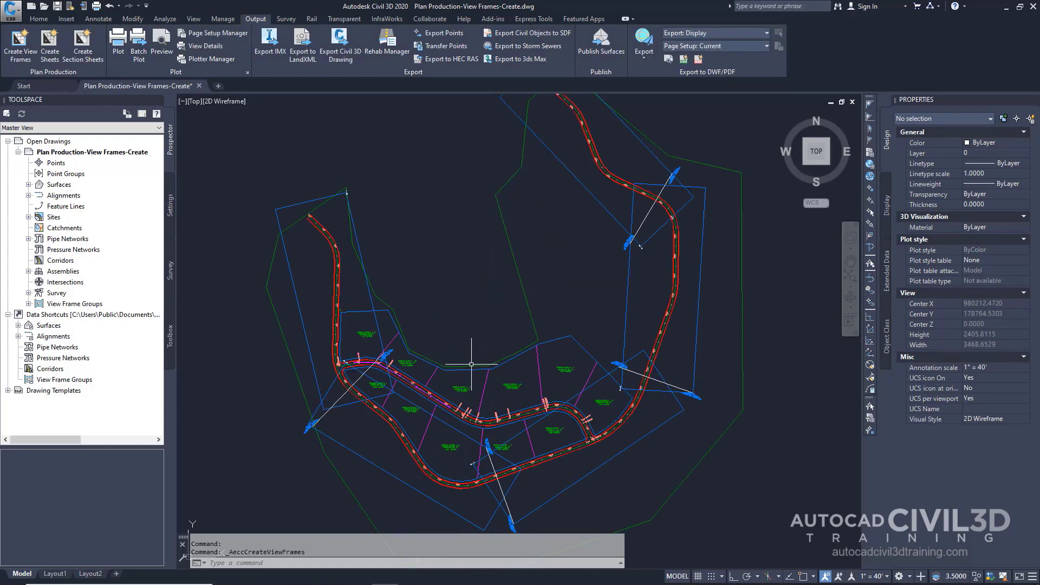
pyautogui.moveTo(473, 364); pyautogui.dragTo(468, 339, button='middle')
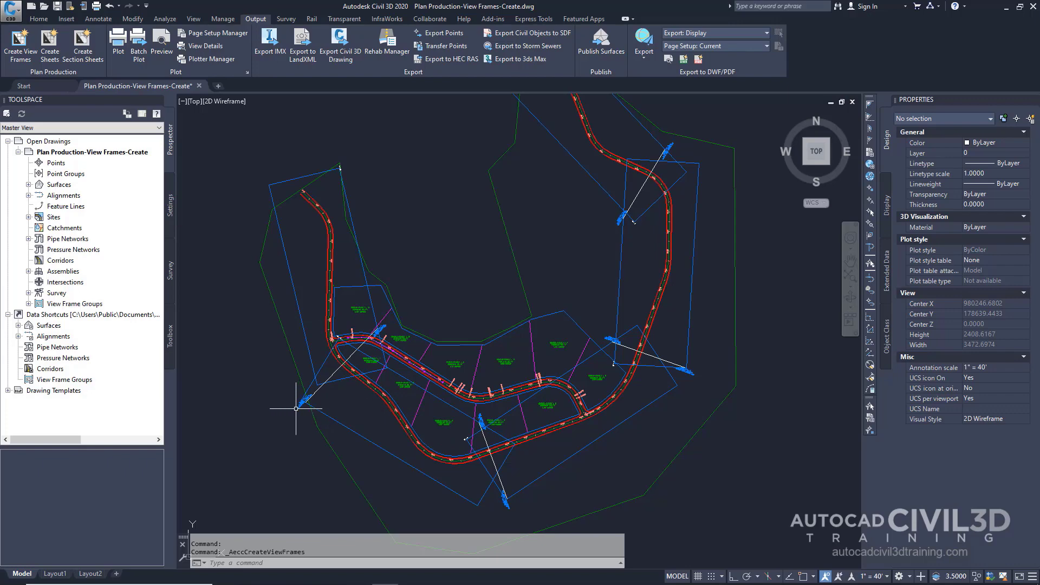
pyautogui.scroll(10, 295, 409)
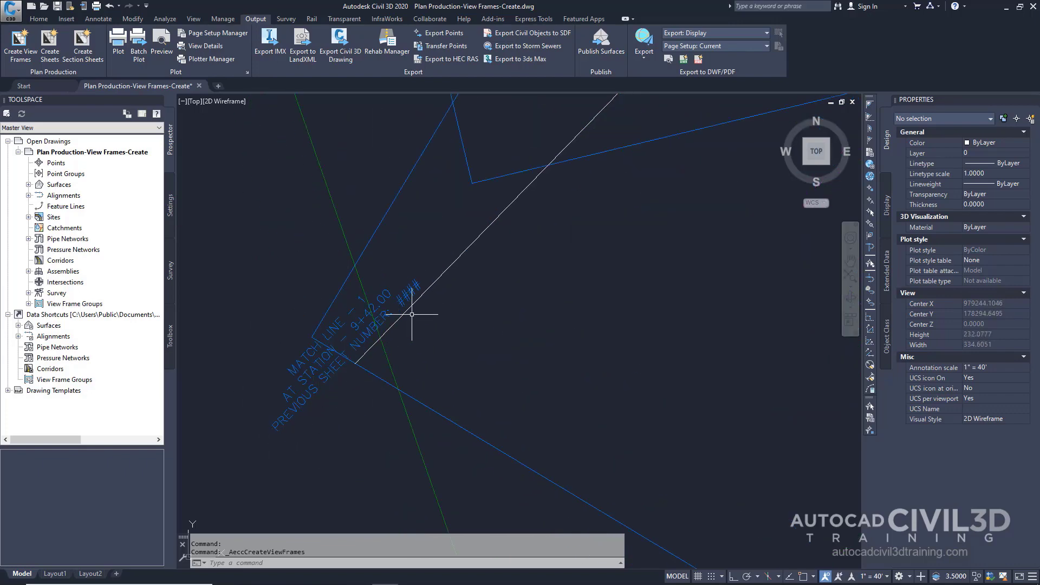
pyautogui.moveTo(414, 325)
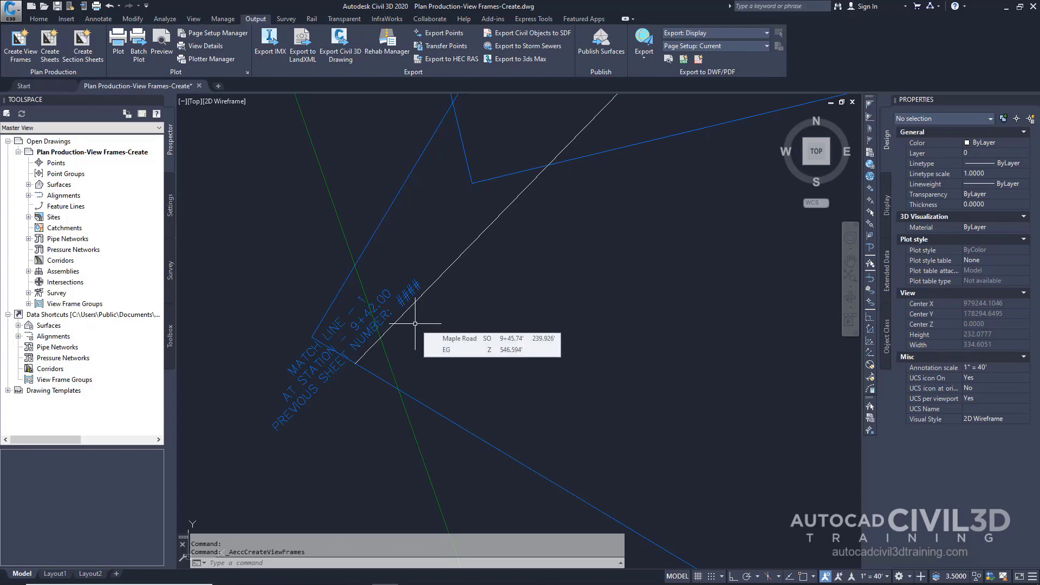
pyautogui.scroll(-10, 415, 323)
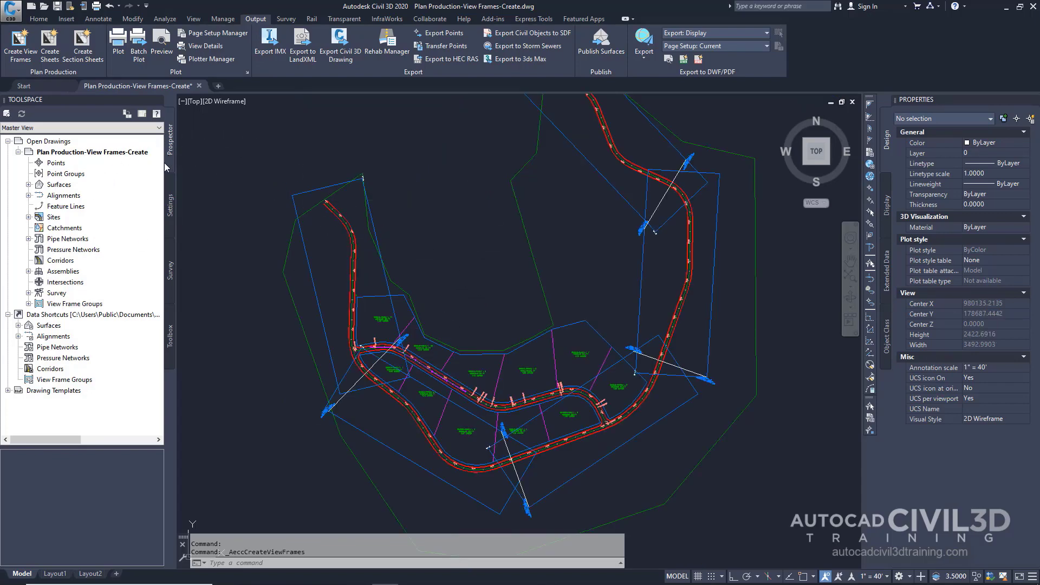
pyautogui.click(28, 304)
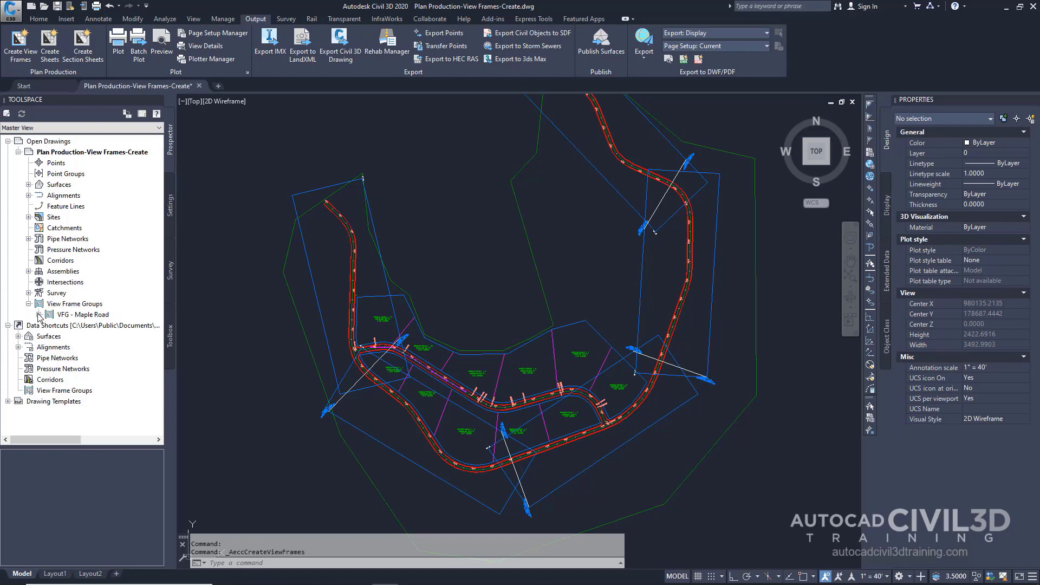
pyautogui.click(39, 315)
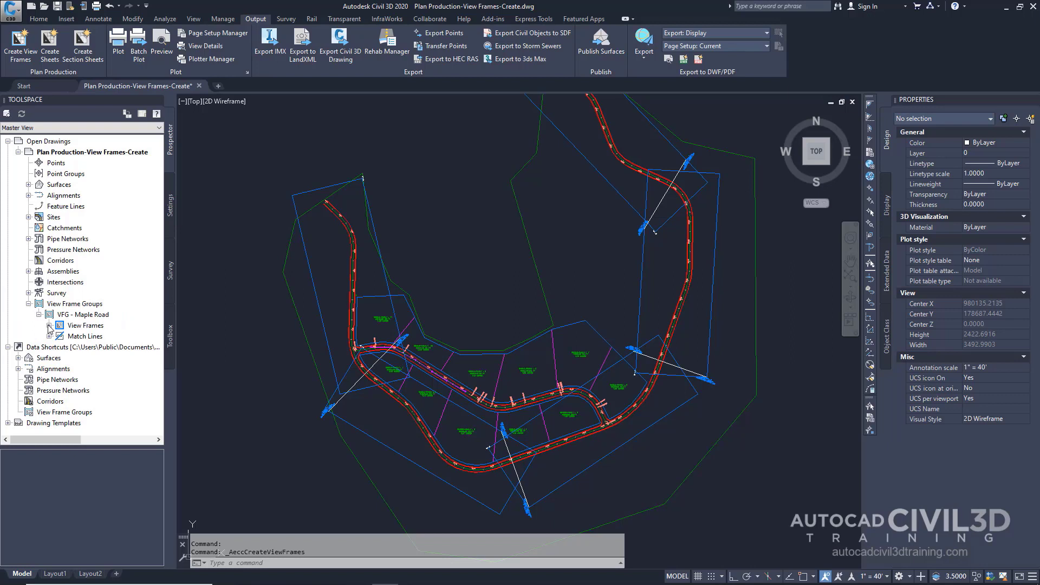
# Expand the view frames and match lines of VFG - Maple Road in Prospector and zoom to view frame VF - 1
pyautogui.click(49, 325)
pyautogui.click(49, 390)
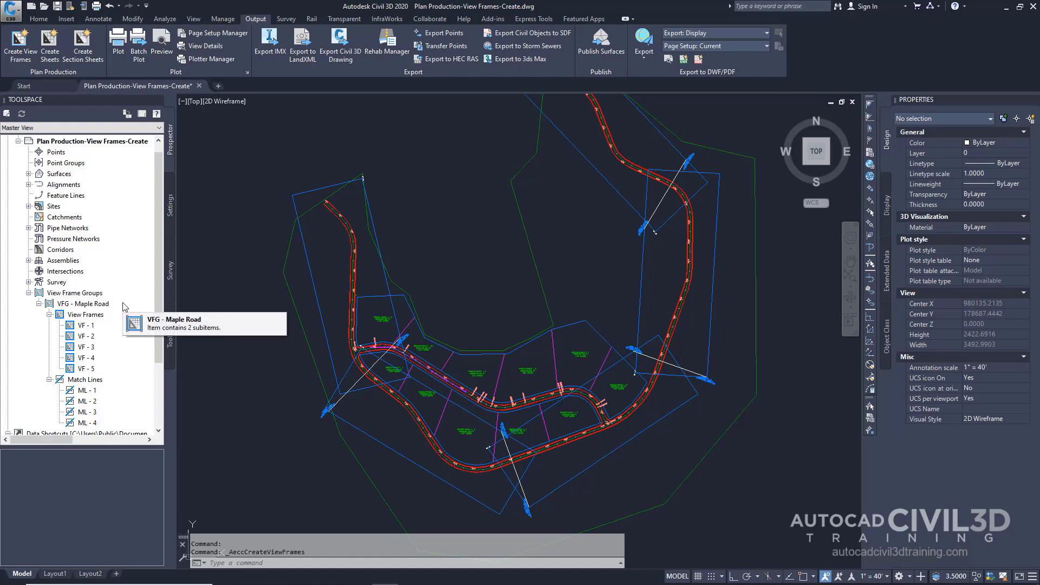
pyautogui.rightClick(86, 326)
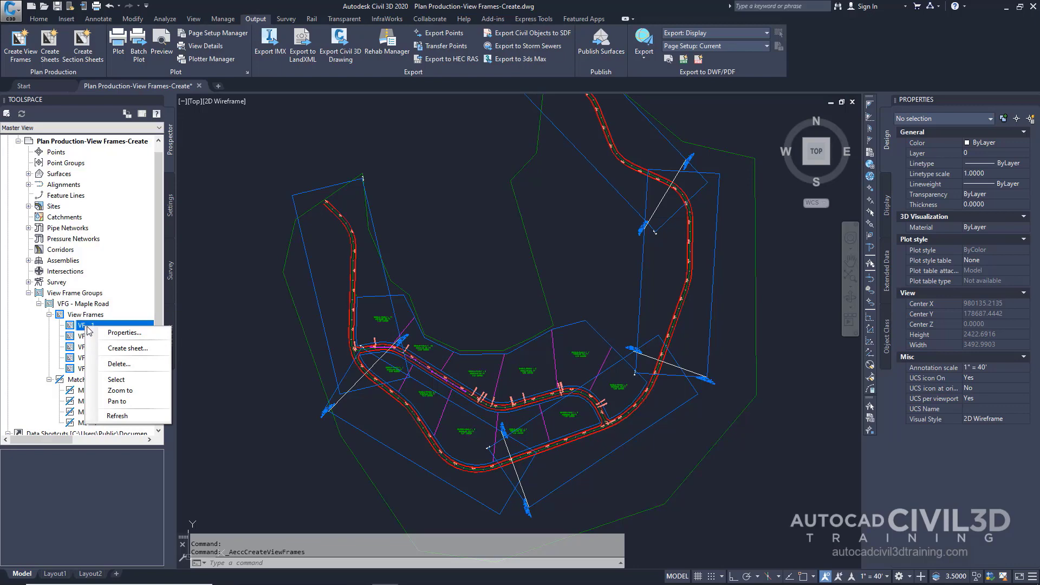
pyautogui.click(132, 391)
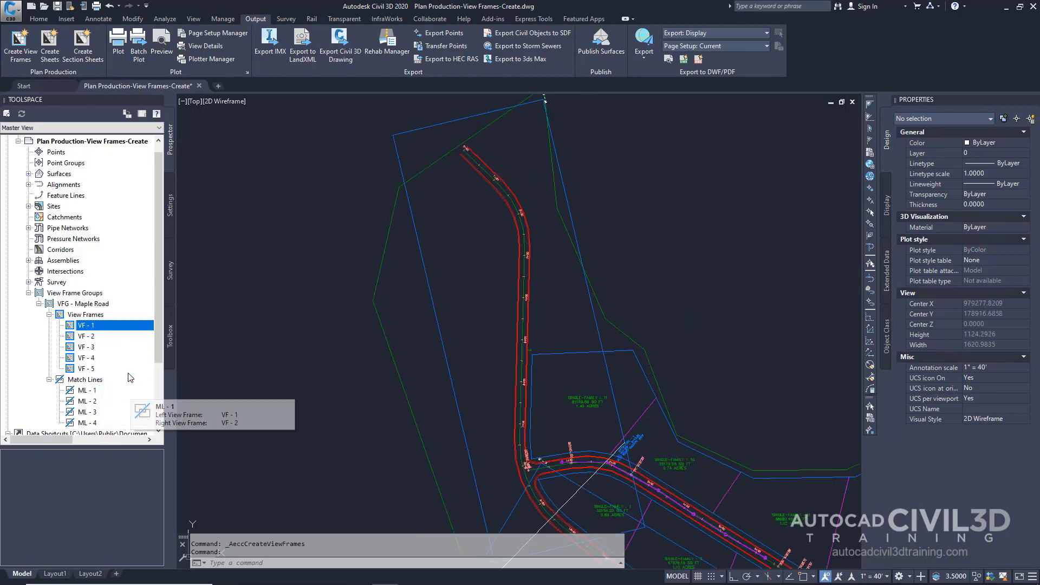
pyautogui.rightClick(106, 329)
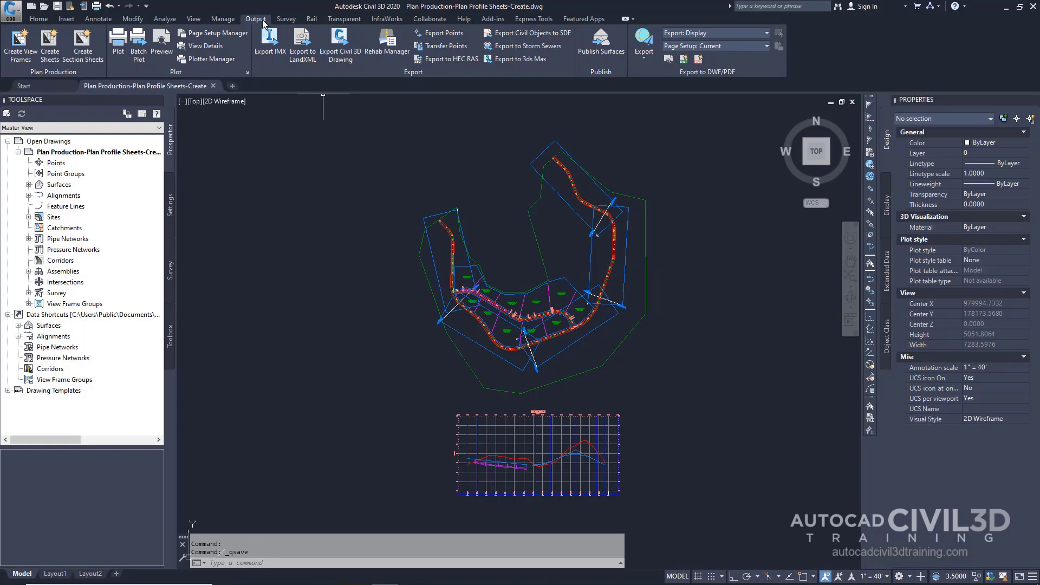
# Start Create Sheets for VFG - Maple Road with one layout per new drawing and North as the north arrow block
pyautogui.click(54, 61)
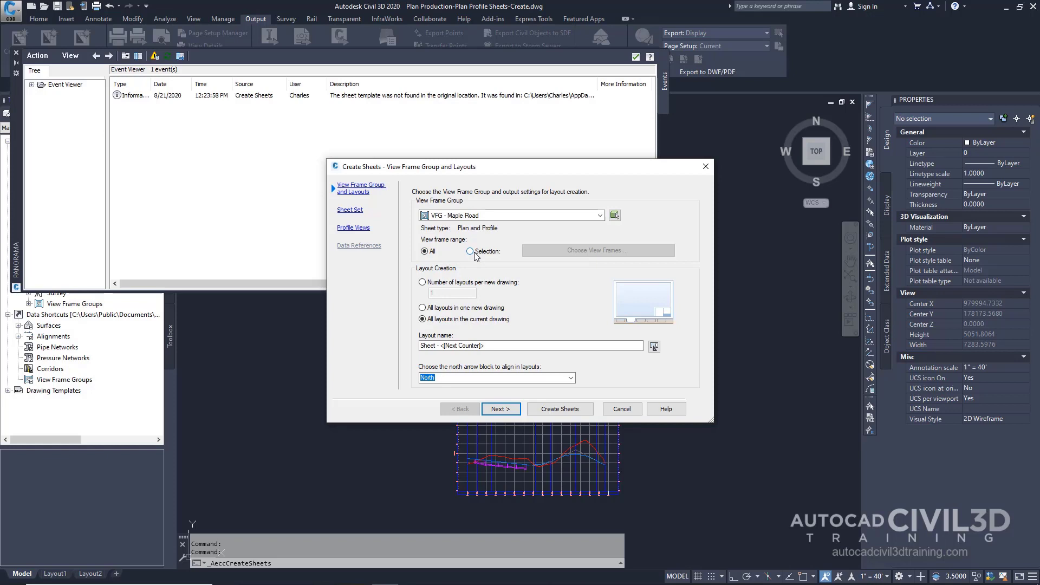
pyautogui.click(422, 283)
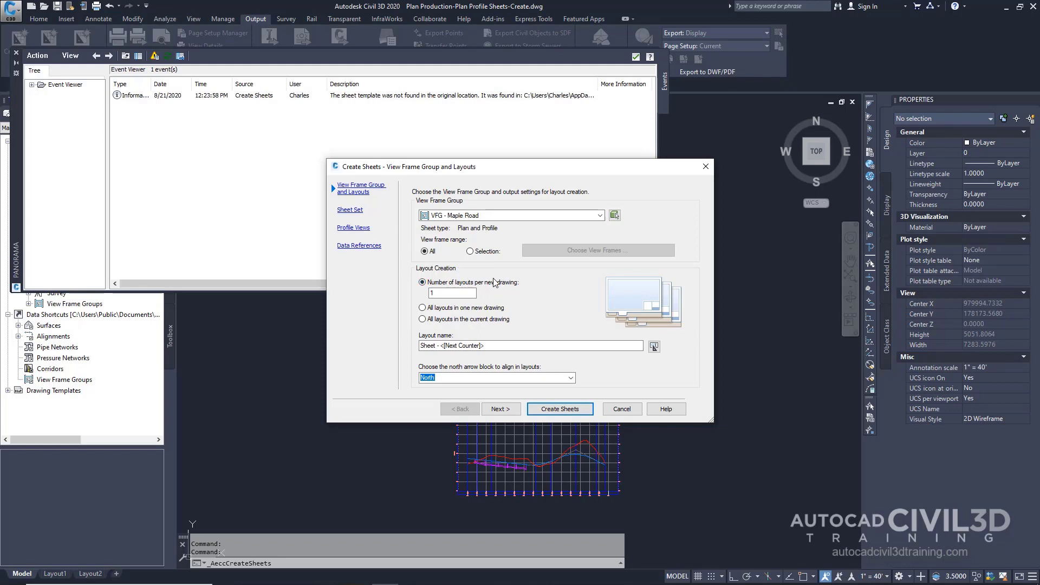
pyautogui.click(461, 292)
pyautogui.click(571, 378)
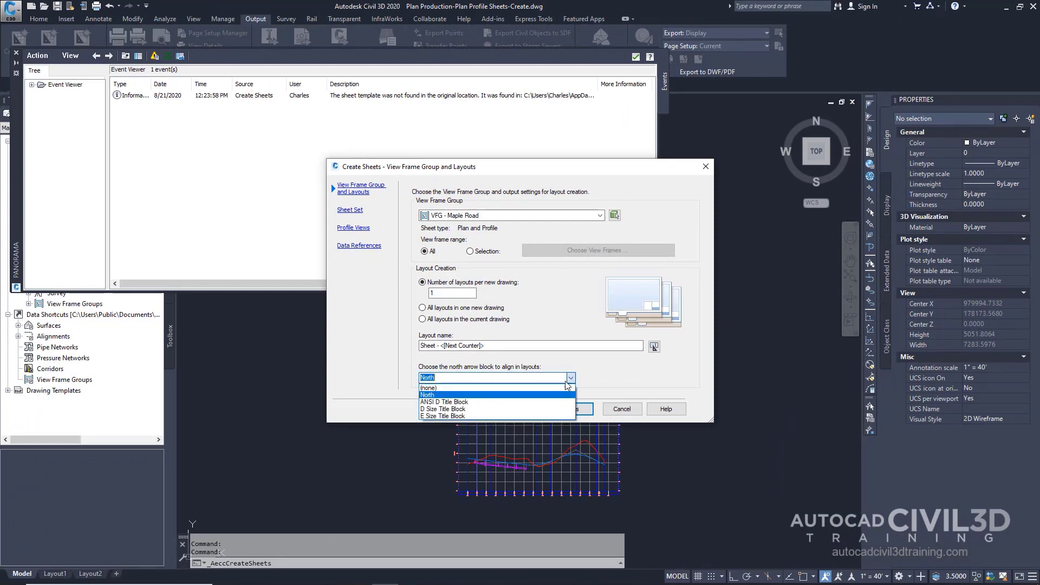
pyautogui.click(510, 396)
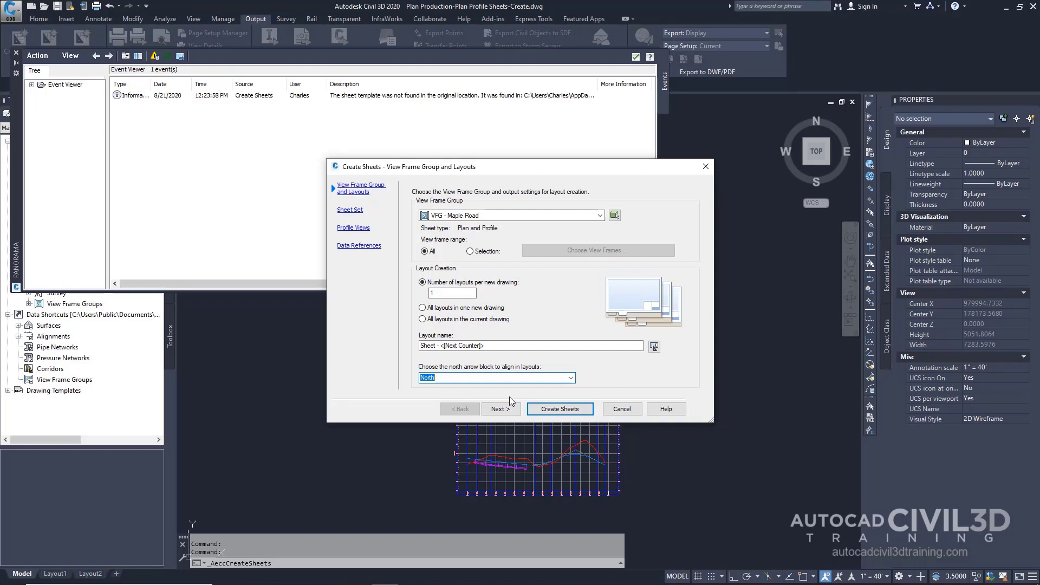
pyautogui.click(571, 379)
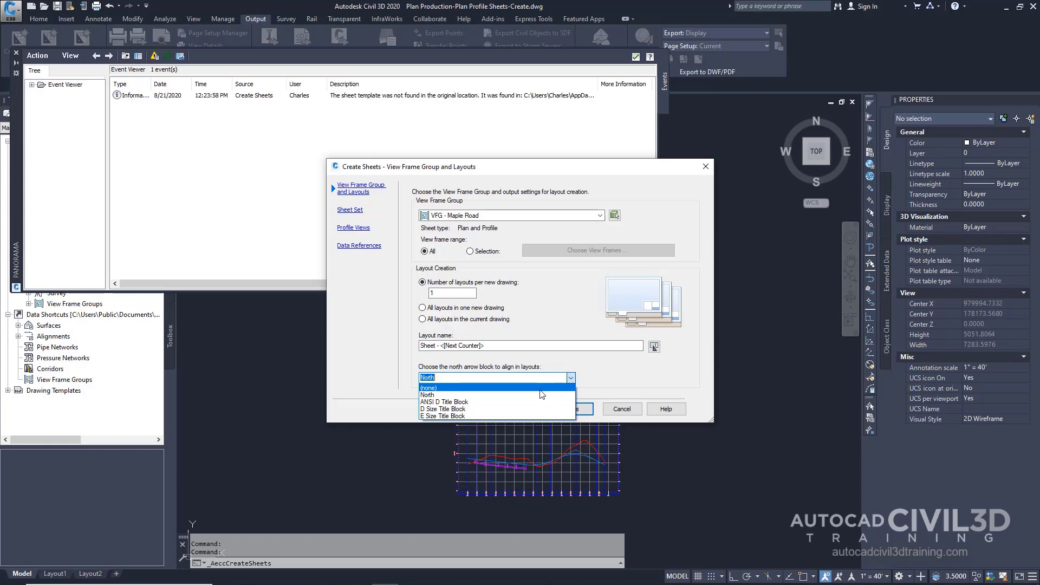
pyautogui.click(591, 379)
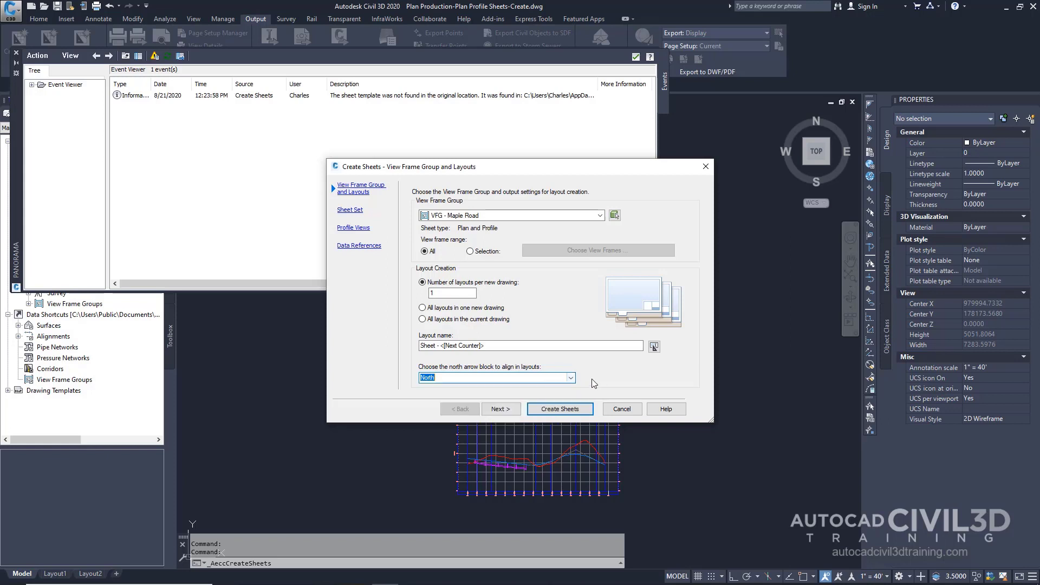
pyautogui.click(512, 409)
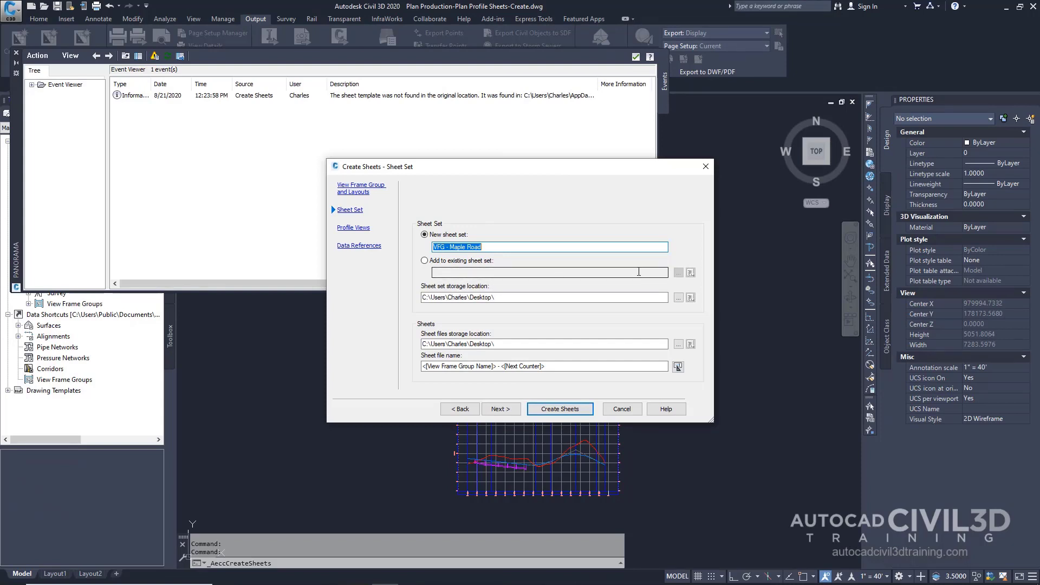
# Set both the sheet set and sheet files storage locations to the My Civil Tutorial Data Folder
pyautogui.click(679, 298)
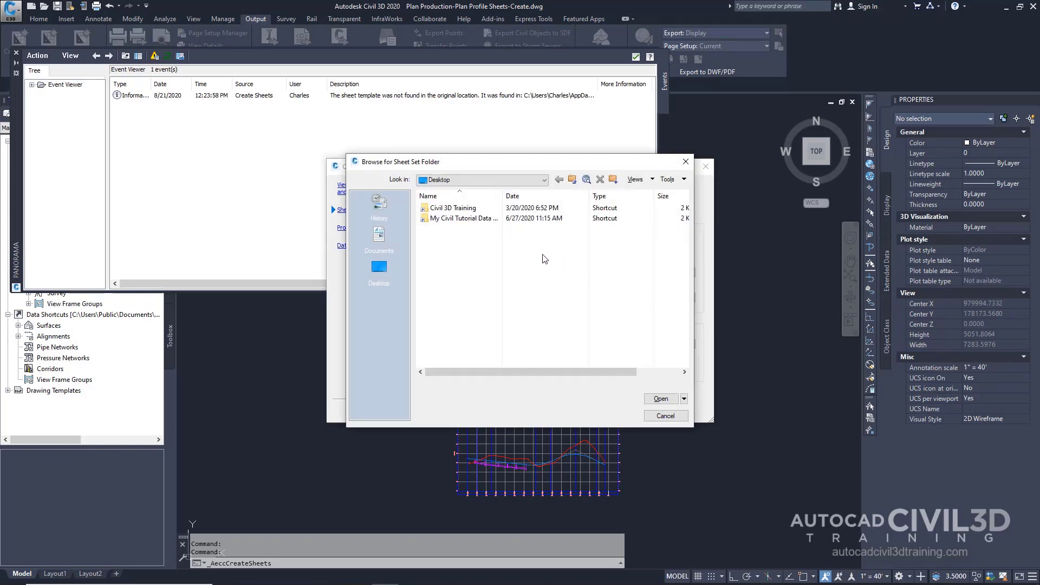
pyautogui.click(484, 219)
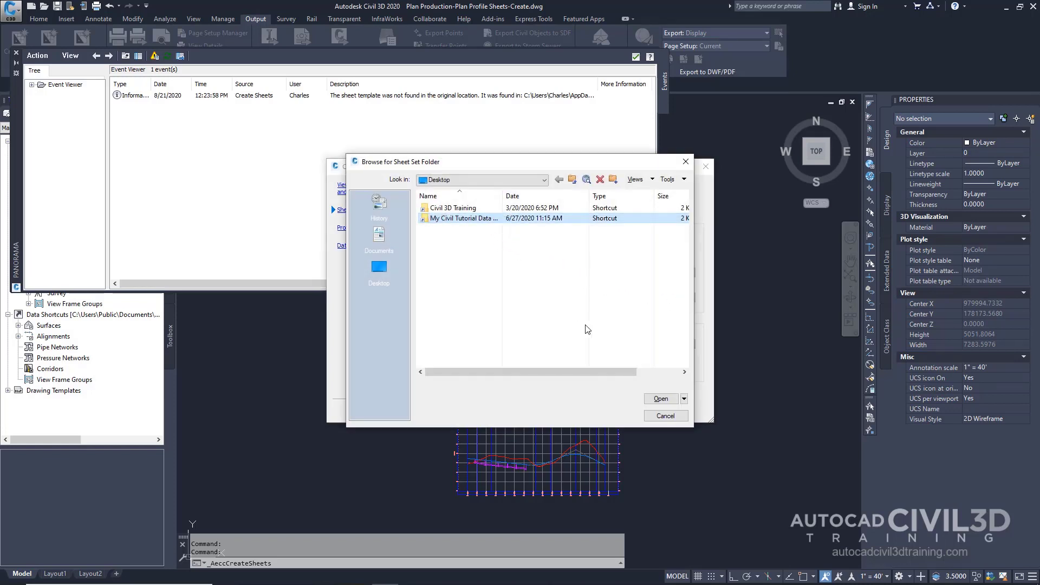
pyautogui.click(660, 399)
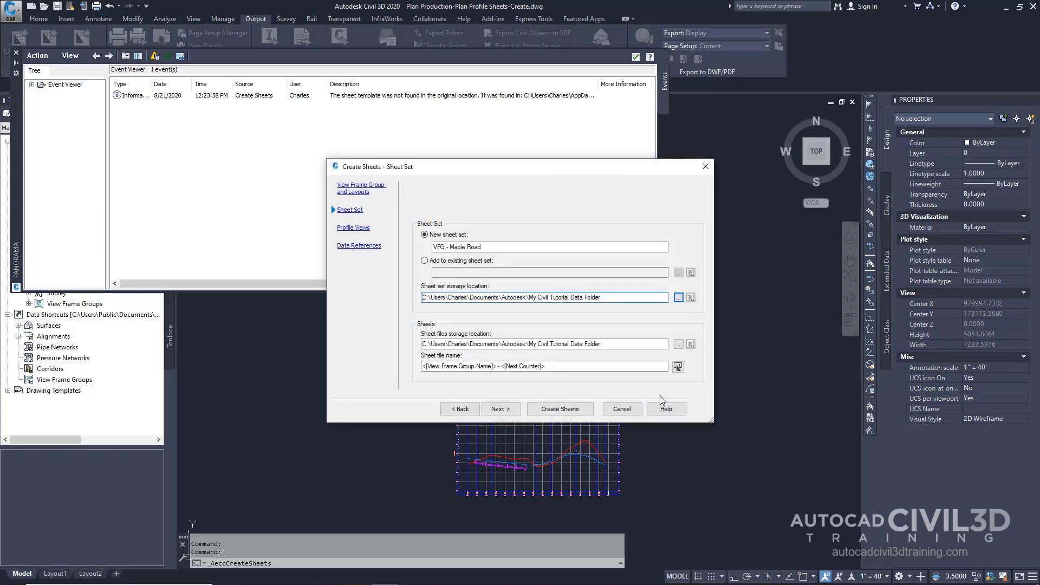
pyautogui.click(678, 344)
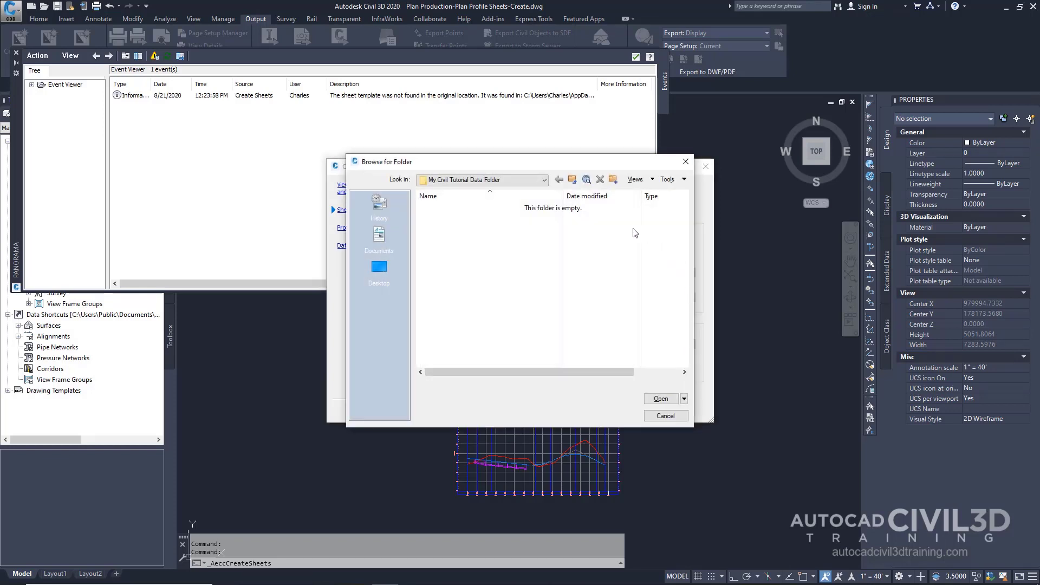
pyautogui.click(544, 184)
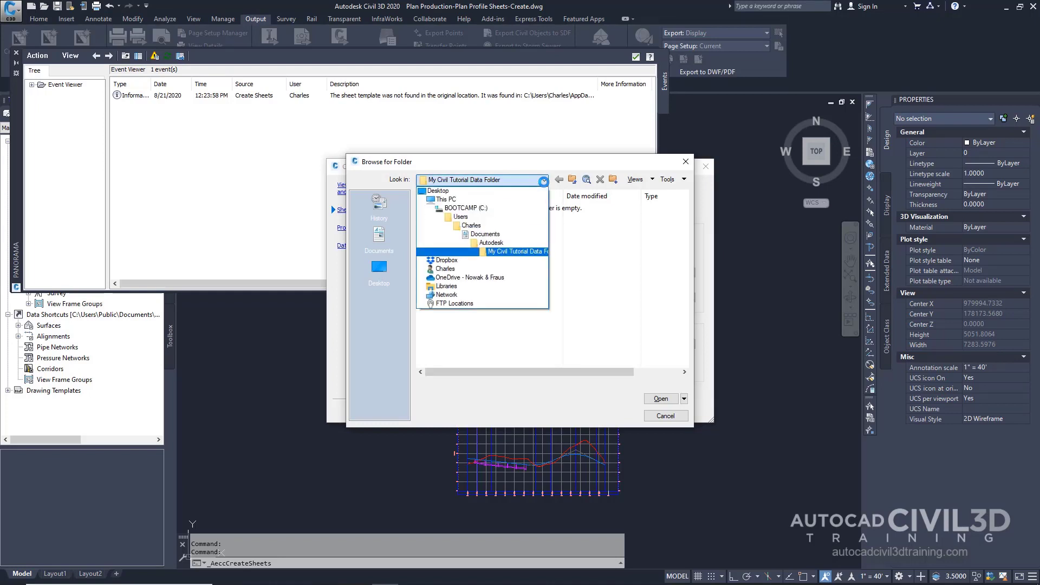
pyautogui.click(490, 252)
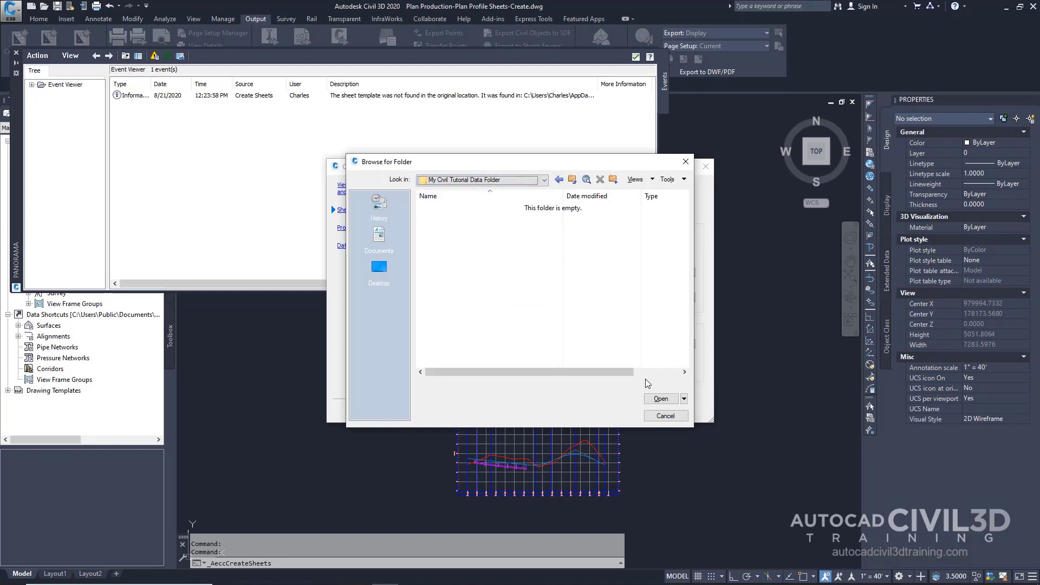
pyautogui.click(659, 400)
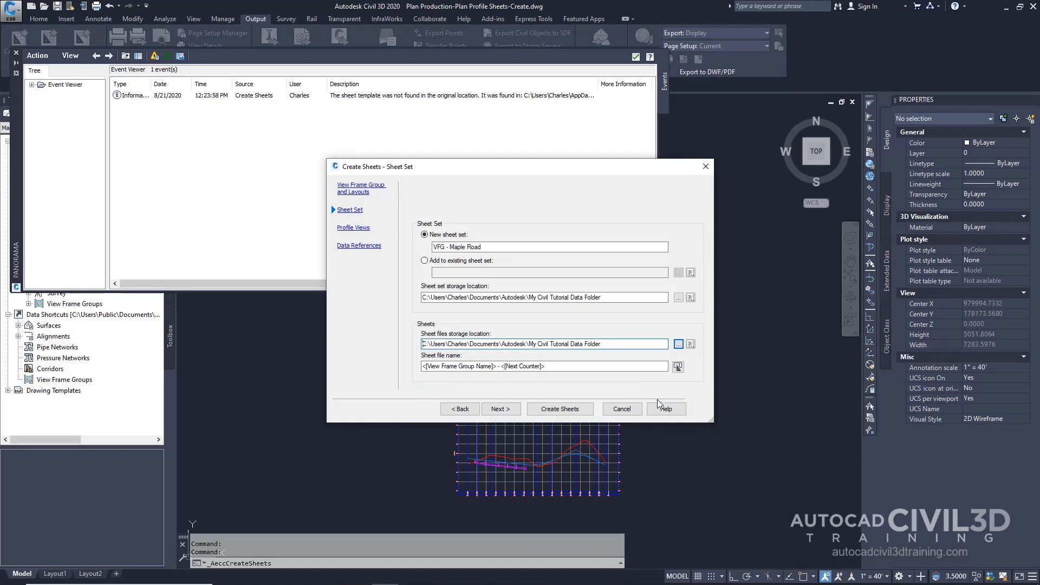
pyautogui.click(511, 409)
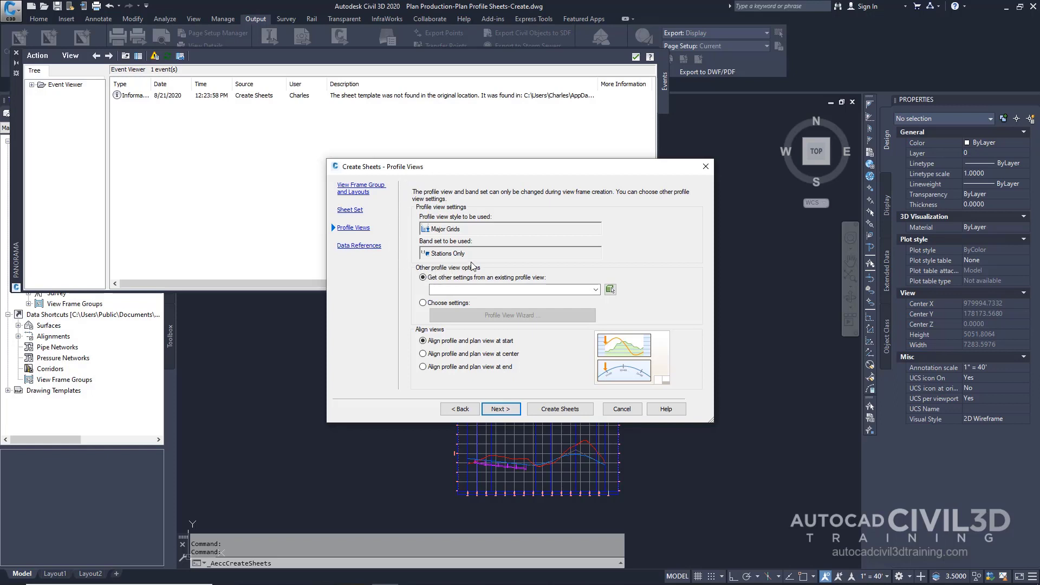
# Switch the profile view options to Choose settings and review the Profile View Wizard pages before finishing it
pyautogui.click(423, 303)
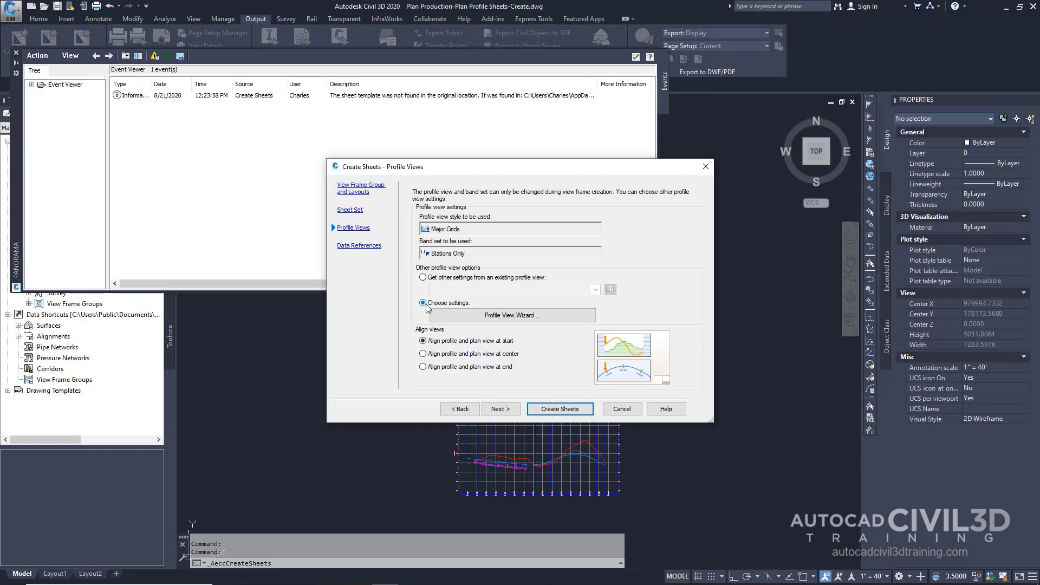
pyautogui.click(456, 316)
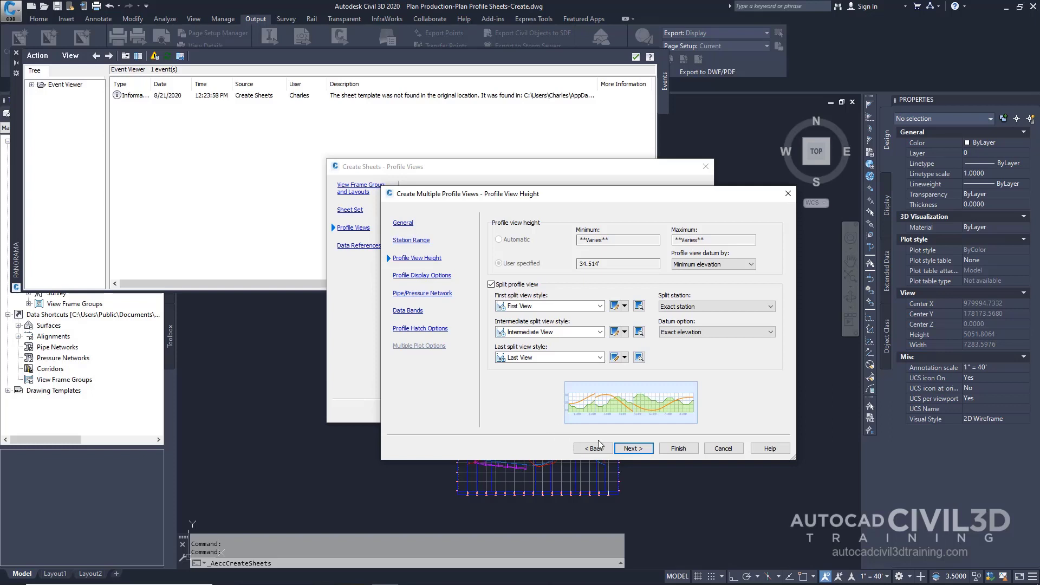
pyautogui.click(650, 452)
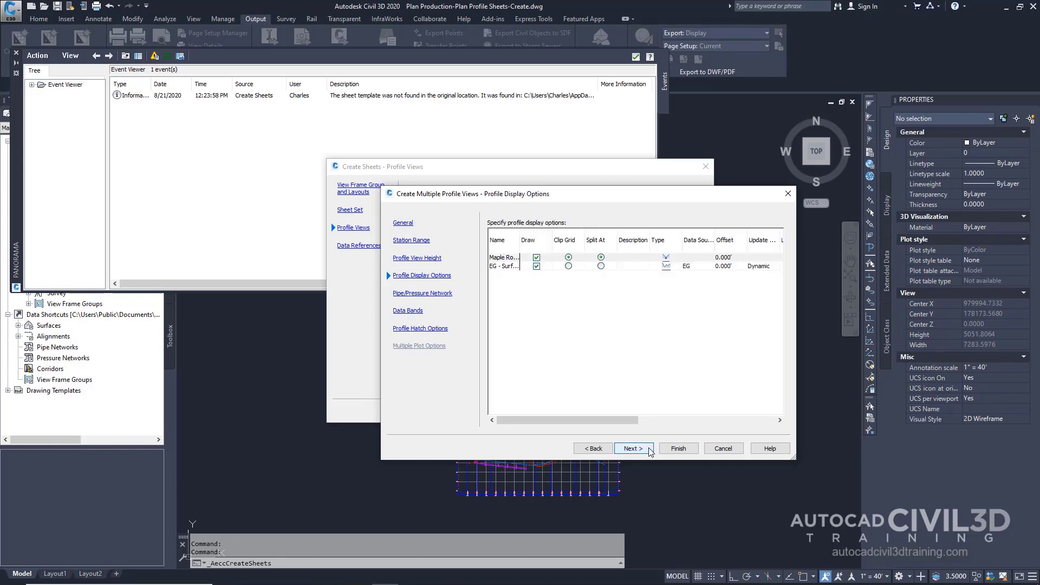
pyautogui.click(650, 452)
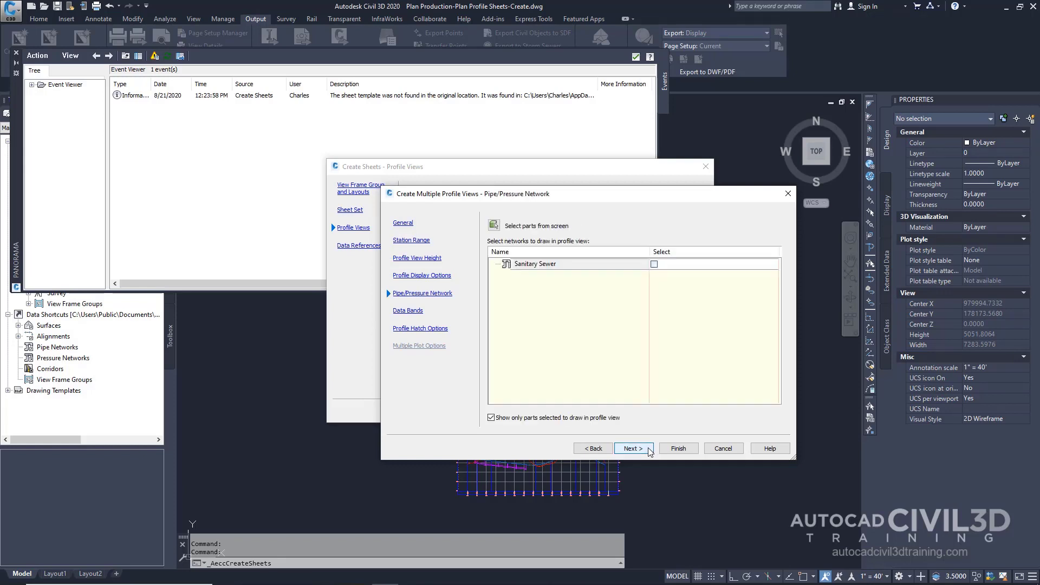
pyautogui.click(633, 448)
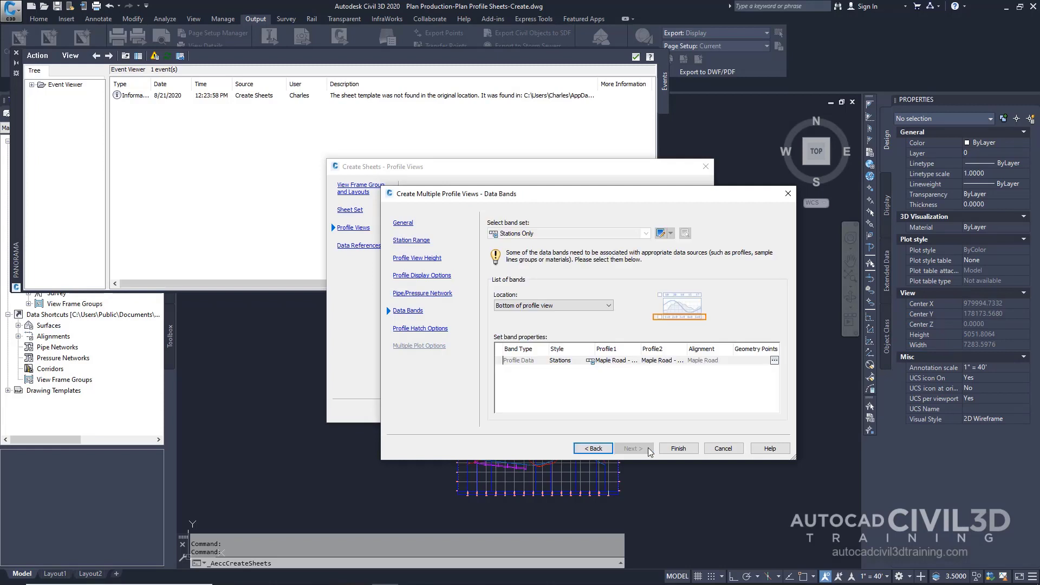
pyautogui.click(600, 449)
pyautogui.click(599, 449)
pyautogui.click(600, 449)
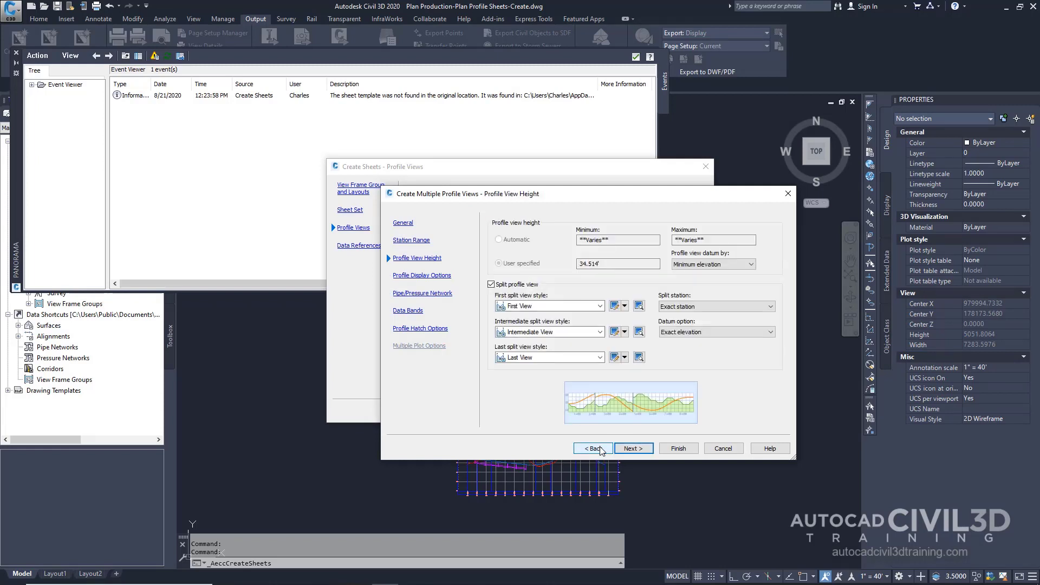
pyautogui.click(599, 449)
pyautogui.click(599, 449)
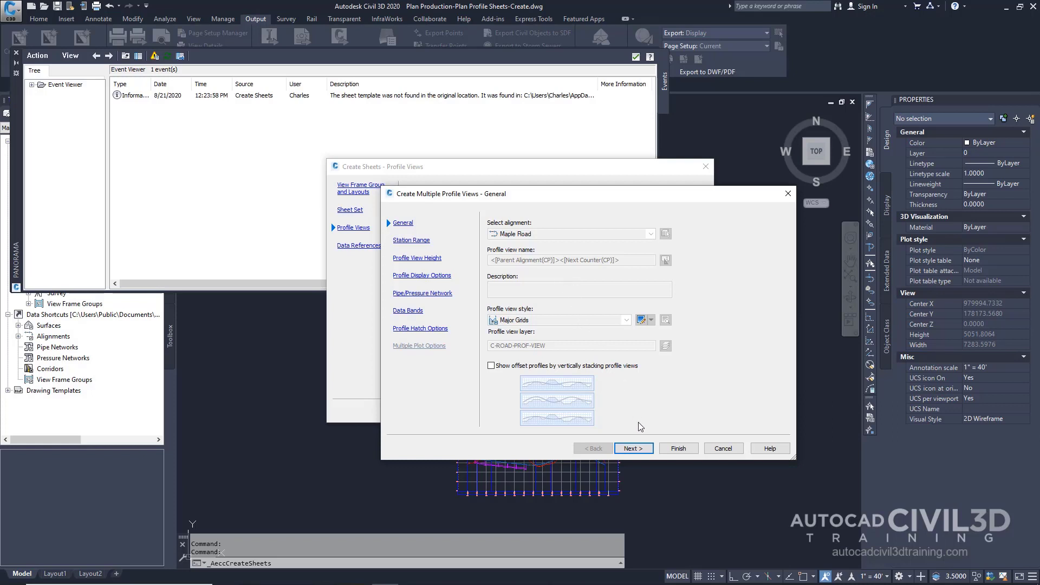
pyautogui.click(678, 448)
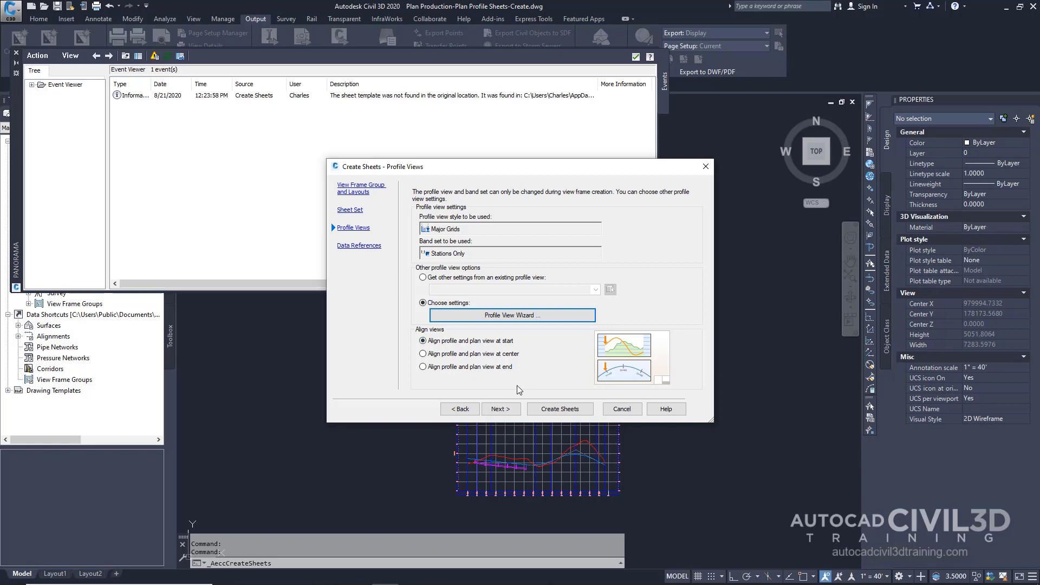
# Include Pipe Networks in the sheet data references and create the sheets, accepting the drawing save
pyautogui.click(502, 410)
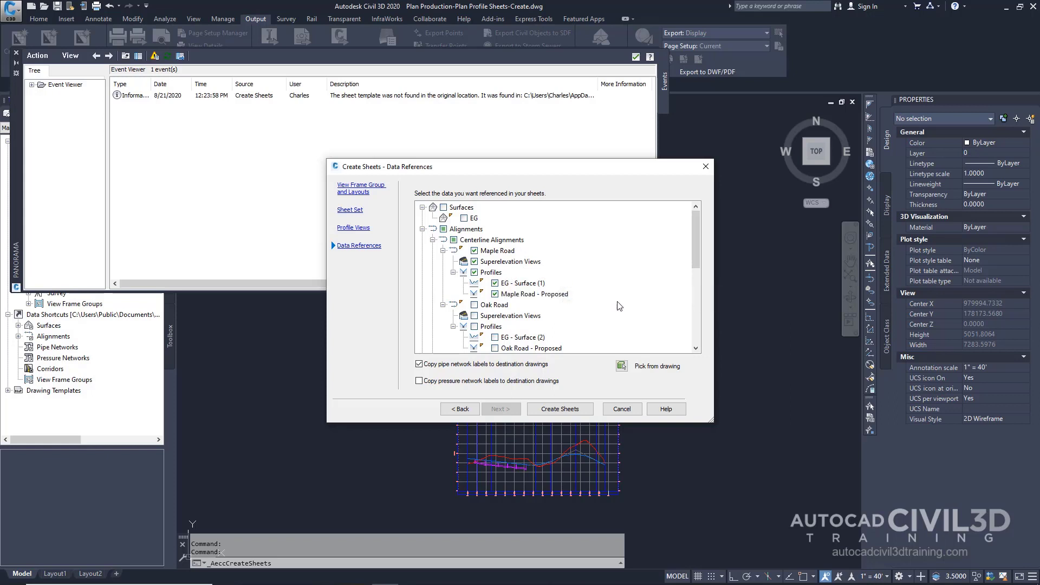
pyautogui.scroll(-2, 622, 310)
pyautogui.scroll(-4, 622, 310)
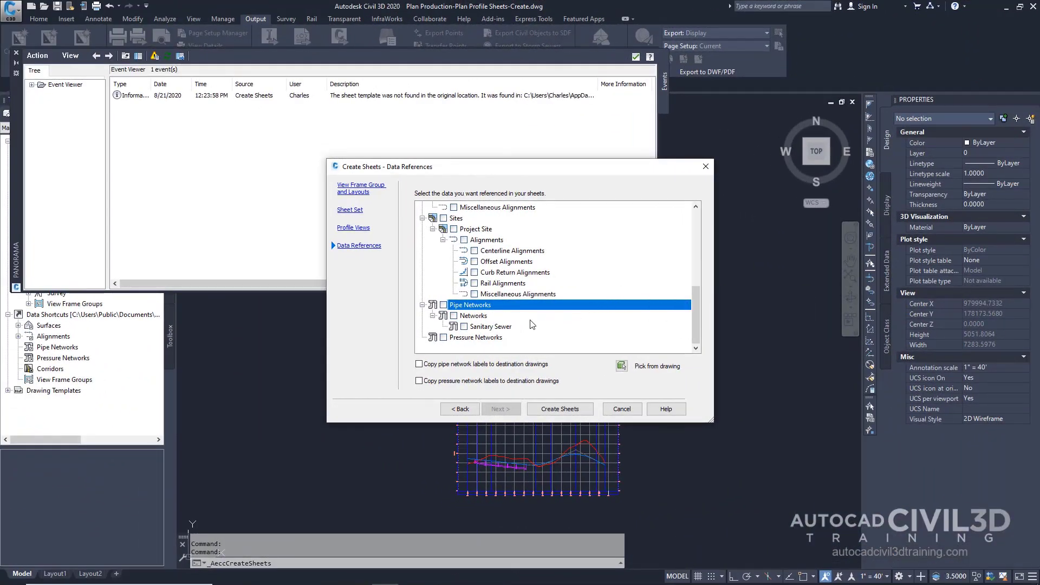
pyautogui.click(443, 305)
pyautogui.click(561, 409)
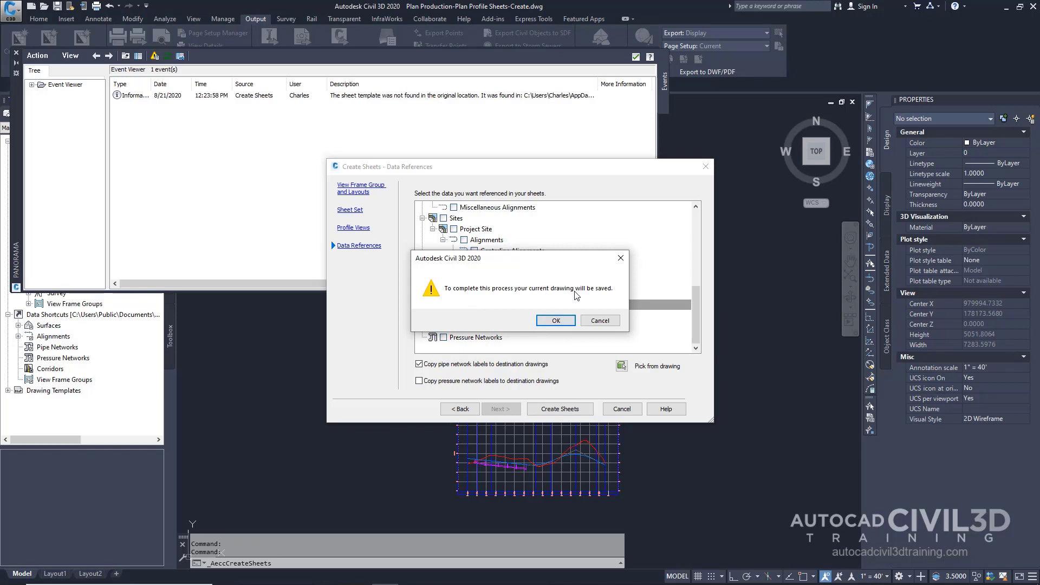
pyautogui.click(561, 323)
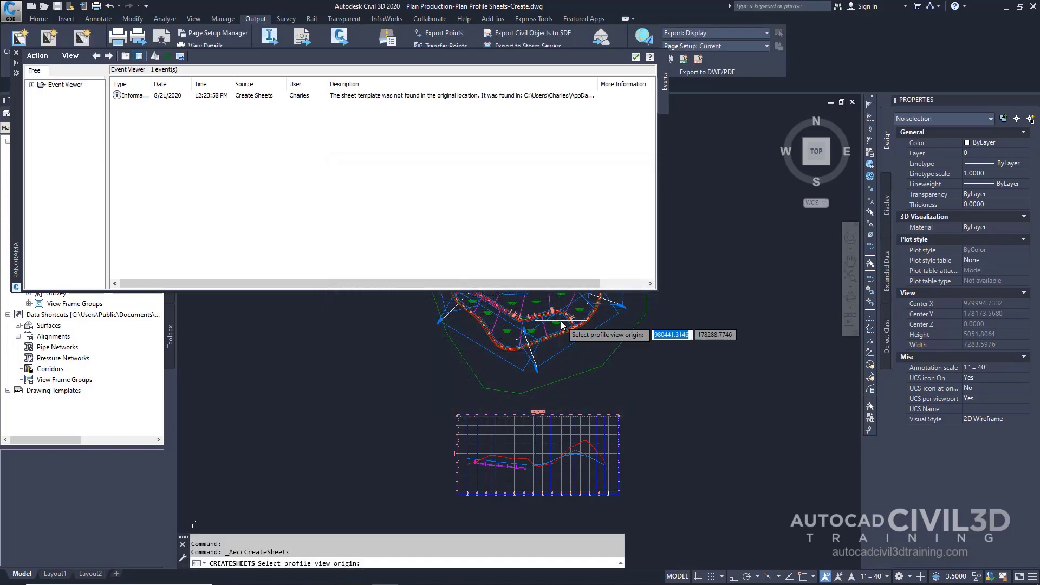
# Dismiss the event notice and pick the profile view origin in an empty area east of the site
pyautogui.click(635, 57)
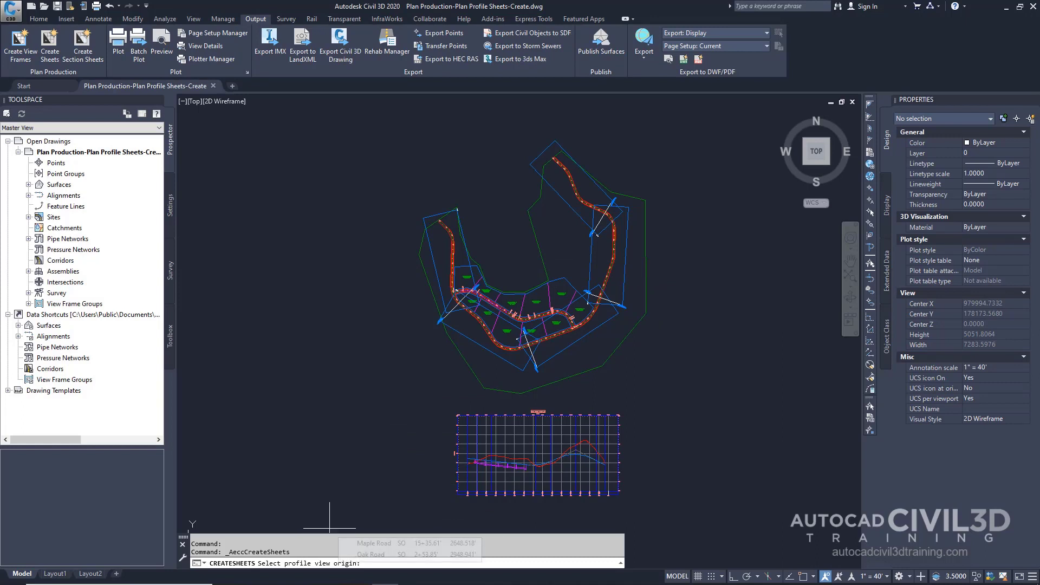
pyautogui.moveTo(671, 357); pyautogui.dragTo(434, 375, button='middle')
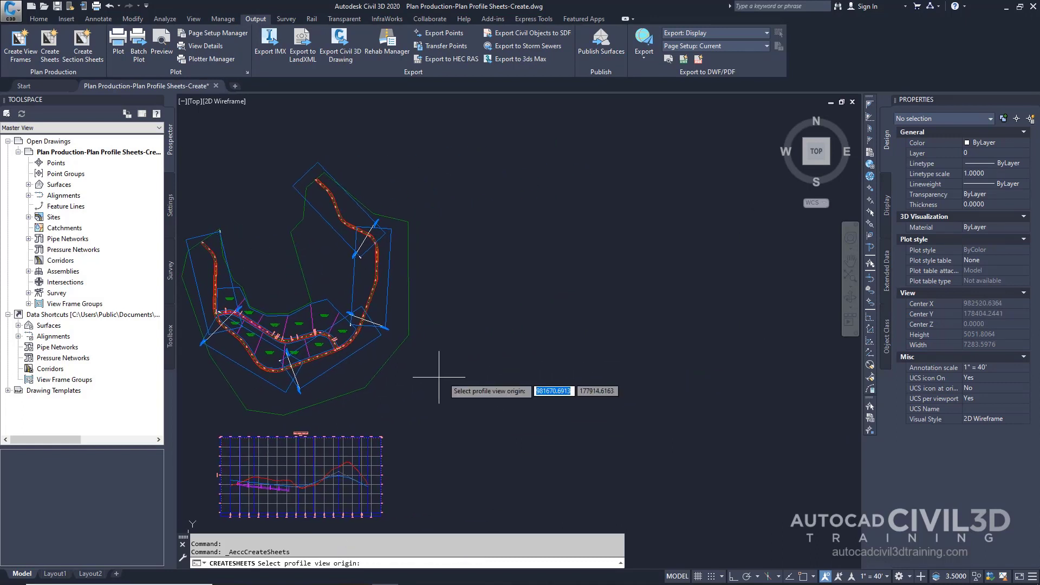
pyautogui.moveTo(535, 375); pyautogui.dragTo(426, 370, button='middle')
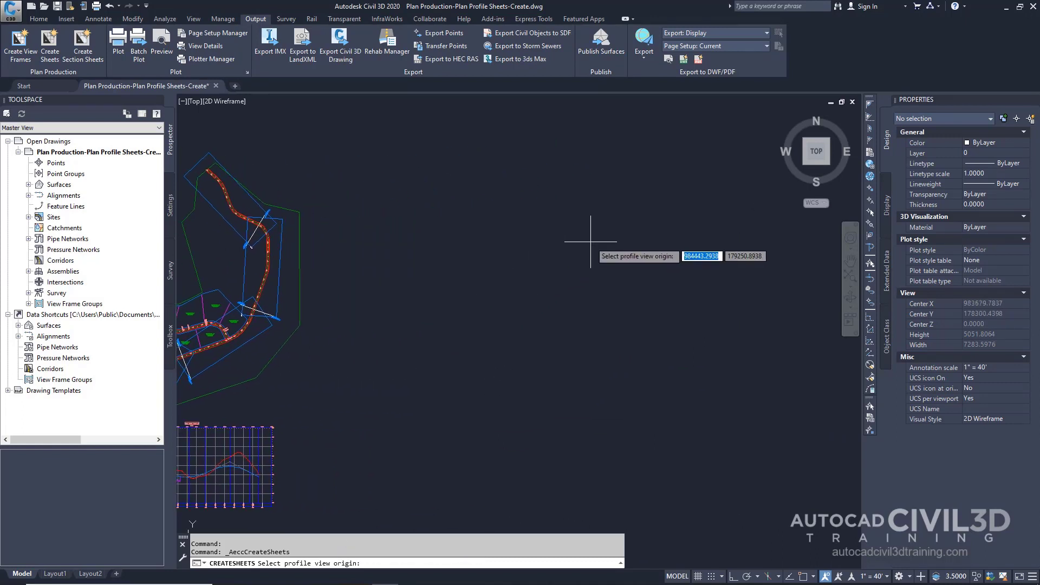
pyautogui.click(590, 242)
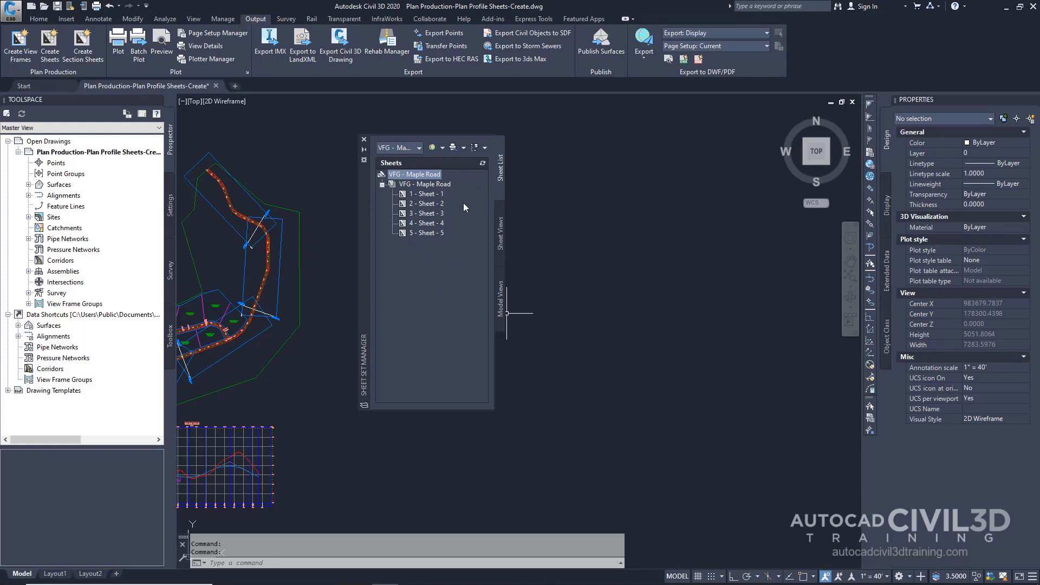
# Open the VFG - Maple Road sheet set from the My Civil Tutorial Data Folder
pyautogui.click(419, 147)
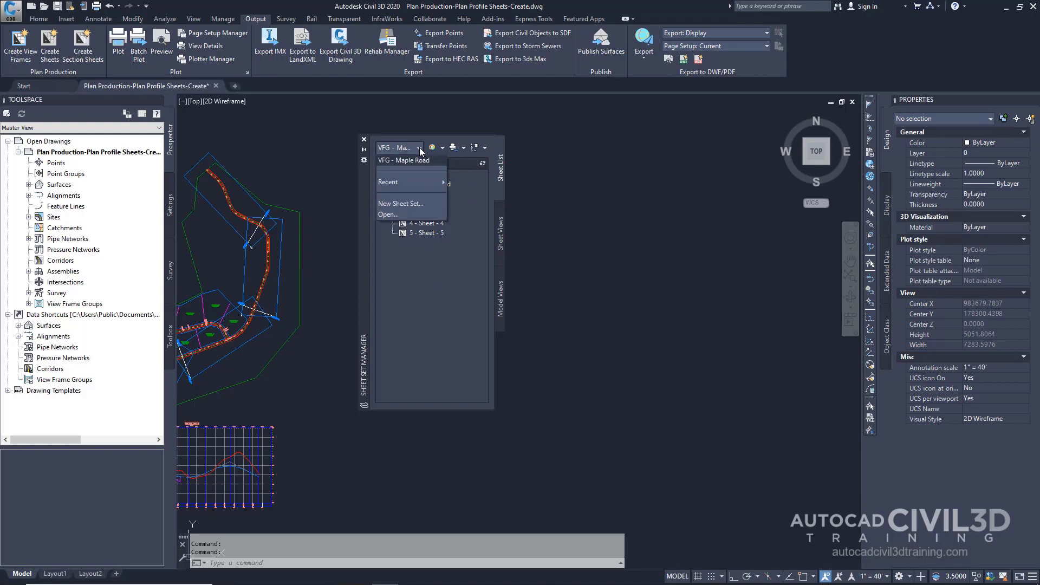
pyautogui.click(389, 213)
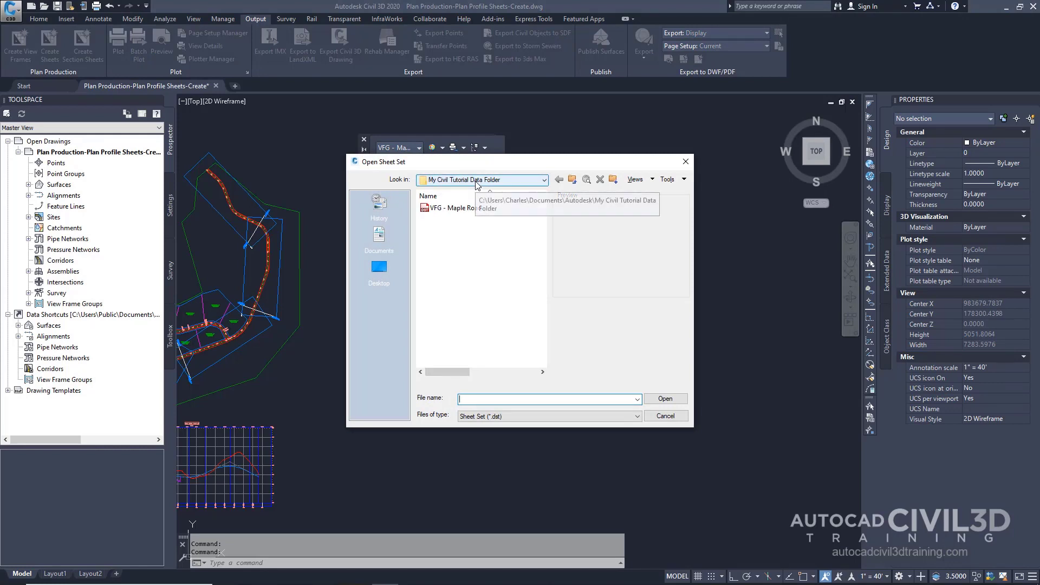
pyautogui.click(449, 209)
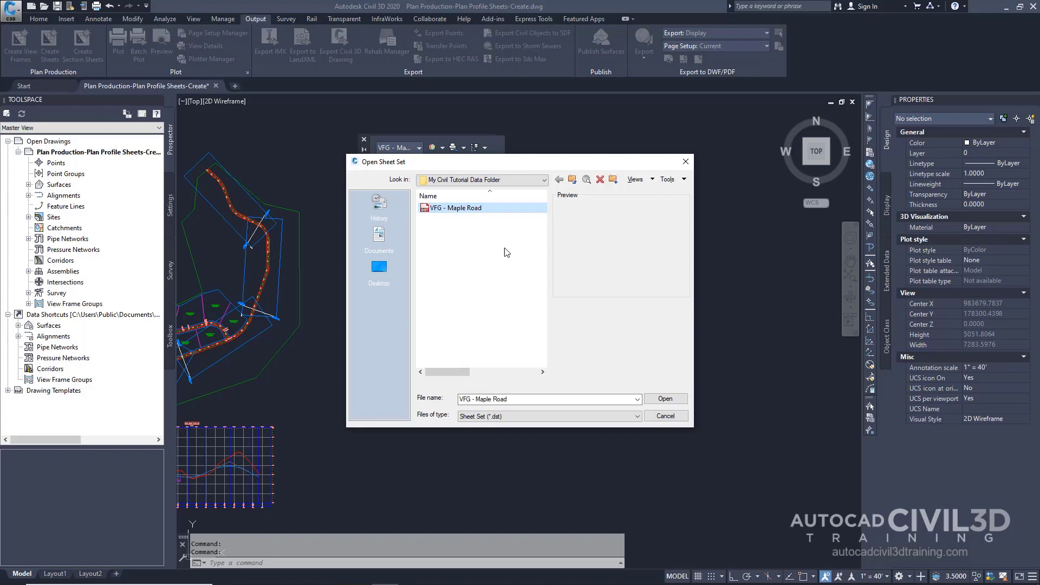
pyautogui.click(662, 400)
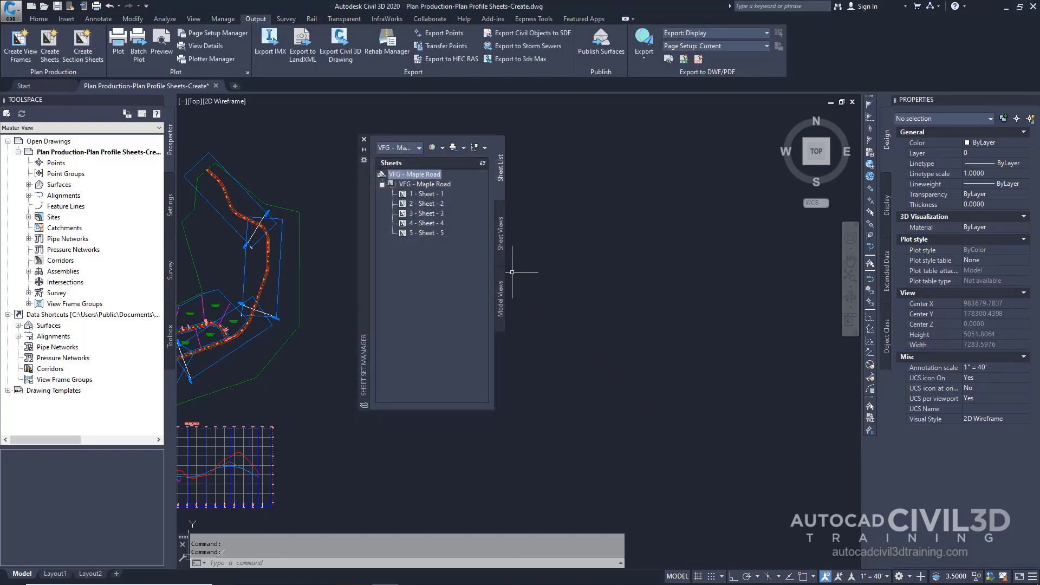
# Open Sheet 3 of the VFG - Maple Road sheet set
pyautogui.click(433, 214)
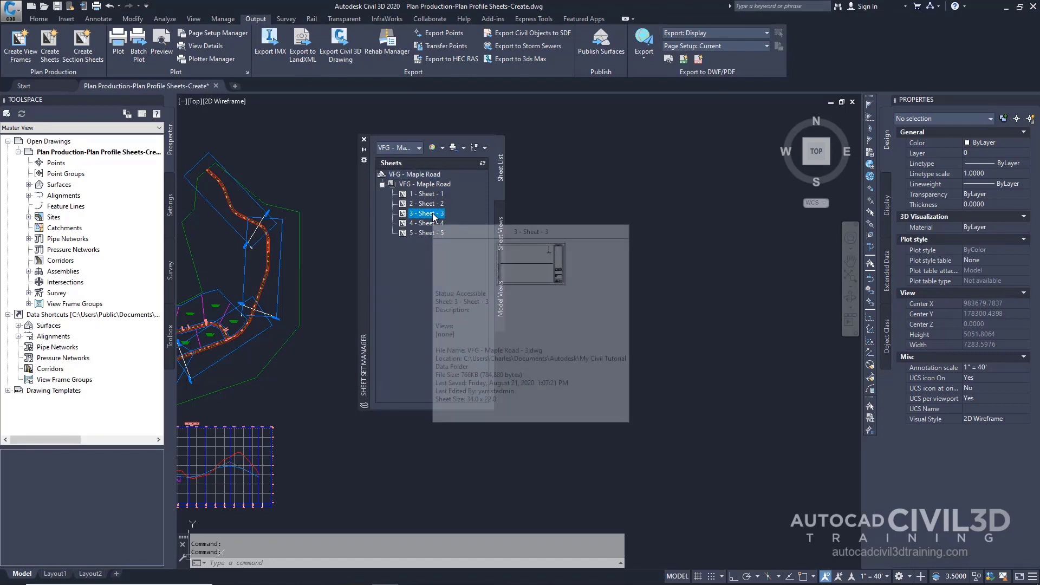
pyautogui.rightClick(433, 214)
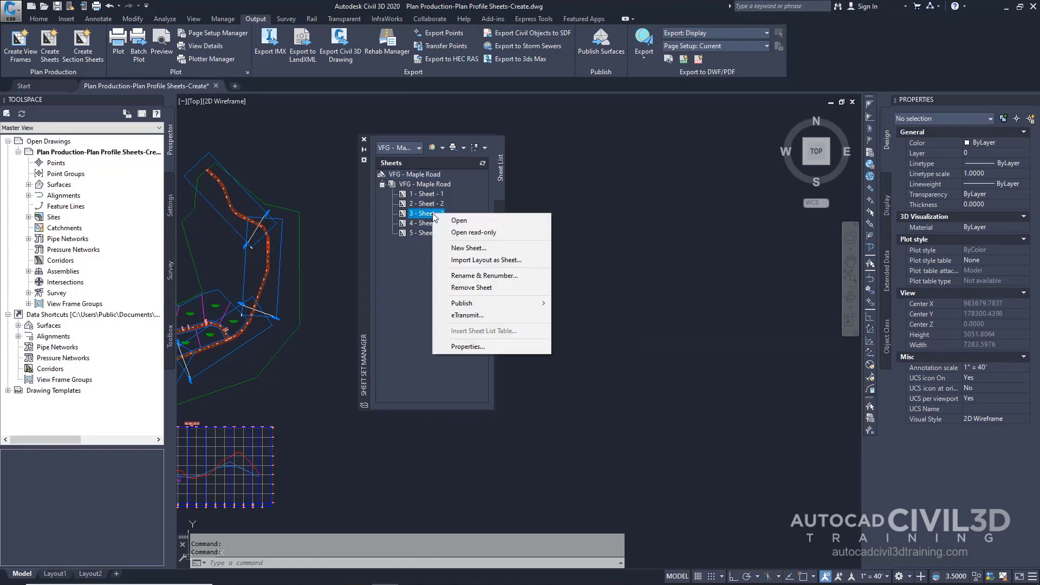
pyautogui.click(455, 219)
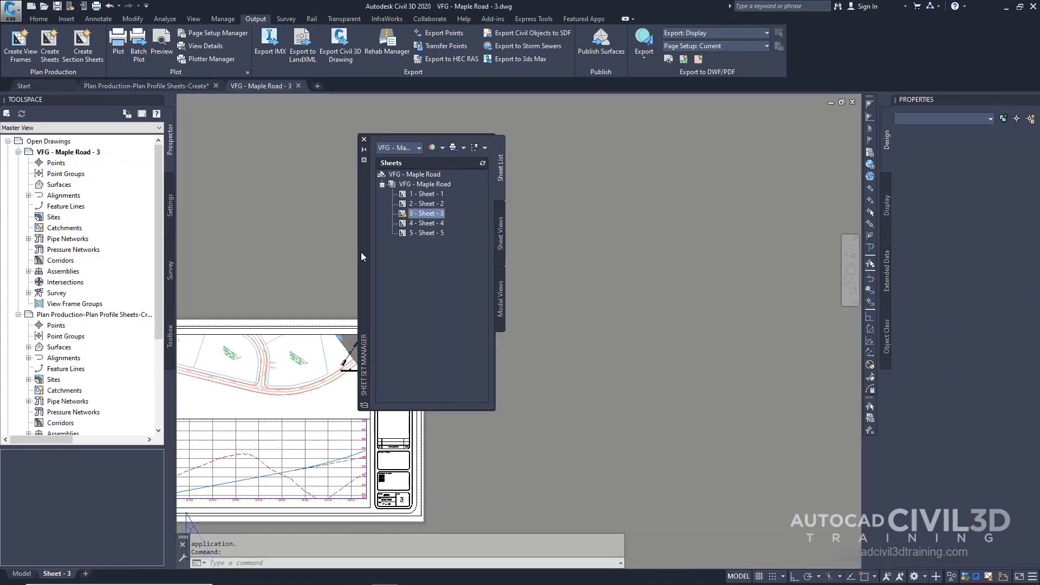
# Examine the Sheet 3 plan and profile layout and the sheet subset's options
pyautogui.moveTo(363, 252); pyautogui.dragTo(643, 265)
pyautogui.moveTo(321, 383); pyautogui.dragTo(484, 261, button='middle')
pyautogui.scroll(3, 487, 266)
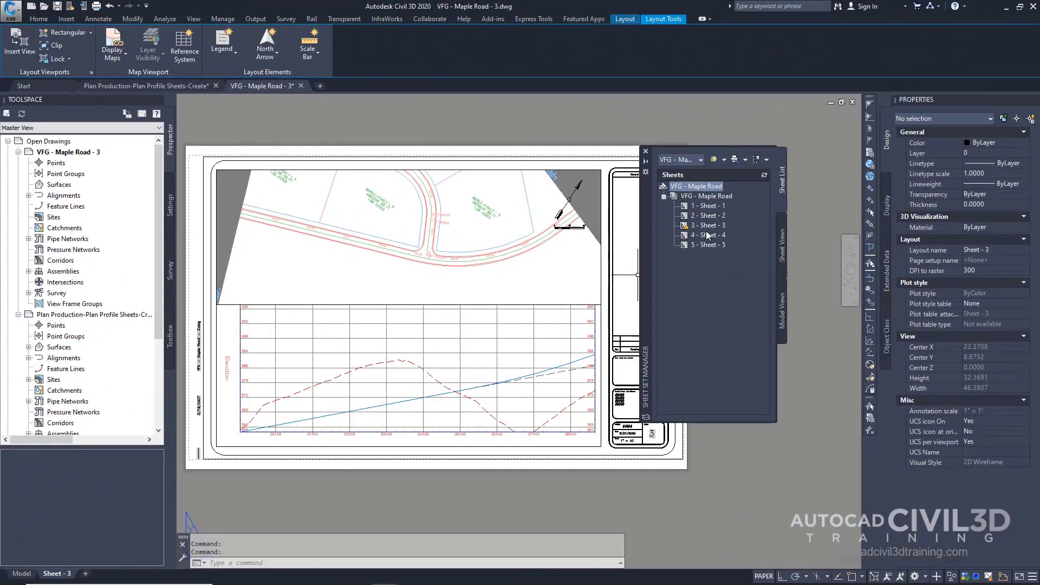
pyautogui.click(716, 197)
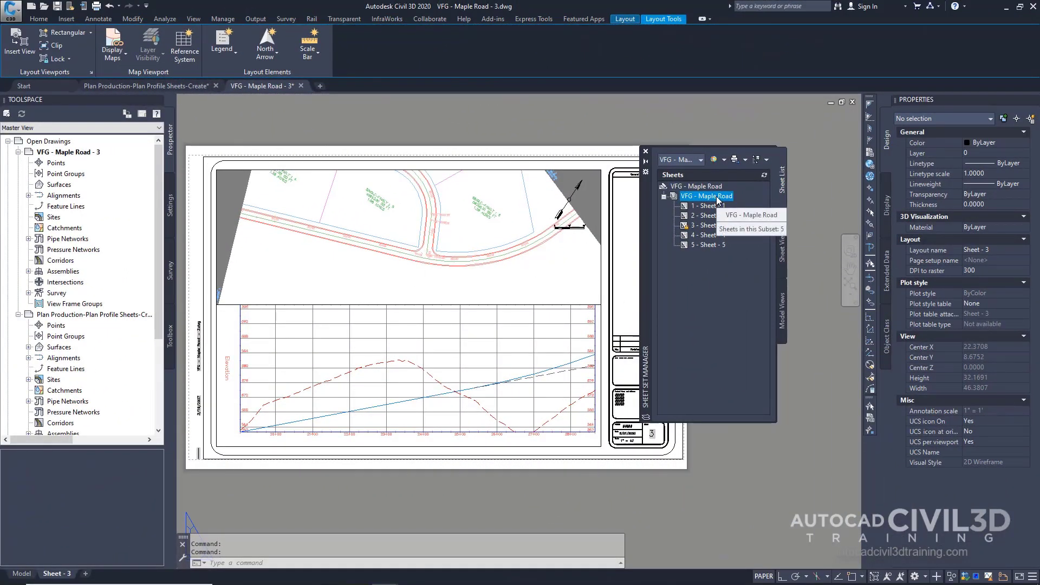
pyautogui.rightClick(717, 199)
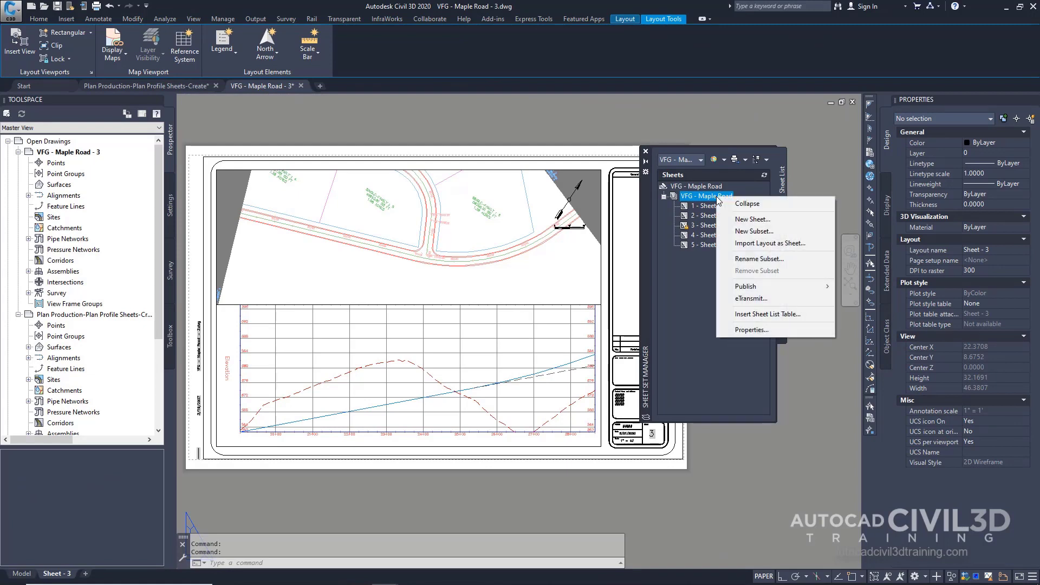
pyautogui.moveTo(773, 288)
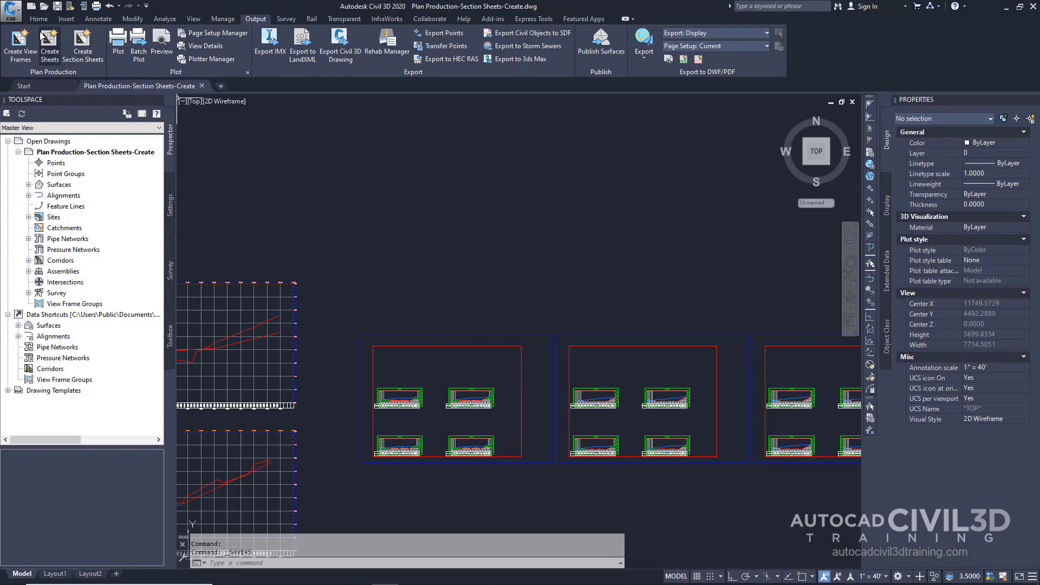
# Save the section sheets drawing as Plan Production-Section Sheets-Create in the My Civil Tutorial Data Folder
pyautogui.click(12, 15)
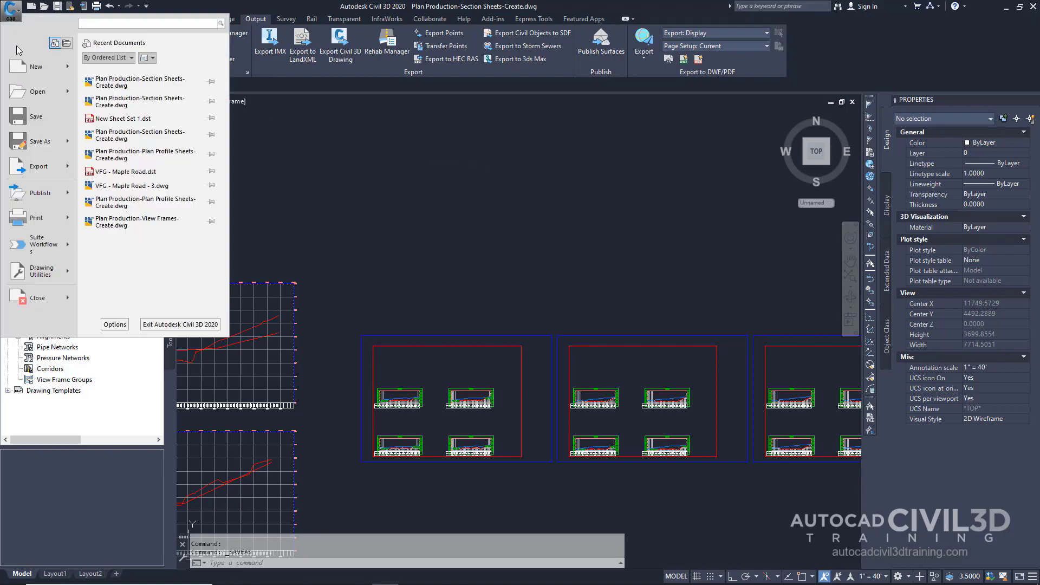
pyautogui.moveTo(31, 145)
pyautogui.click(182, 67)
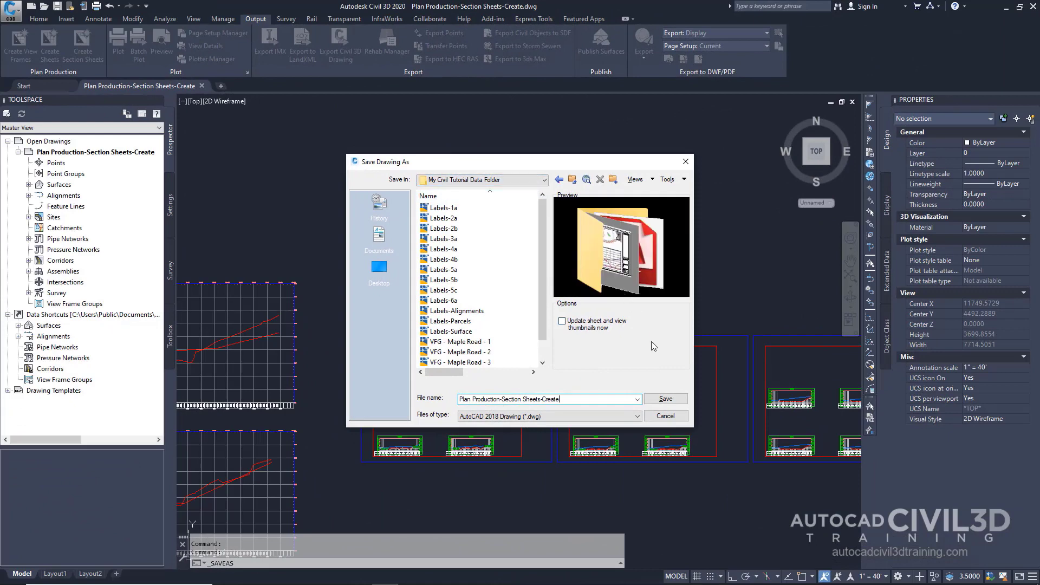
pyautogui.click(659, 402)
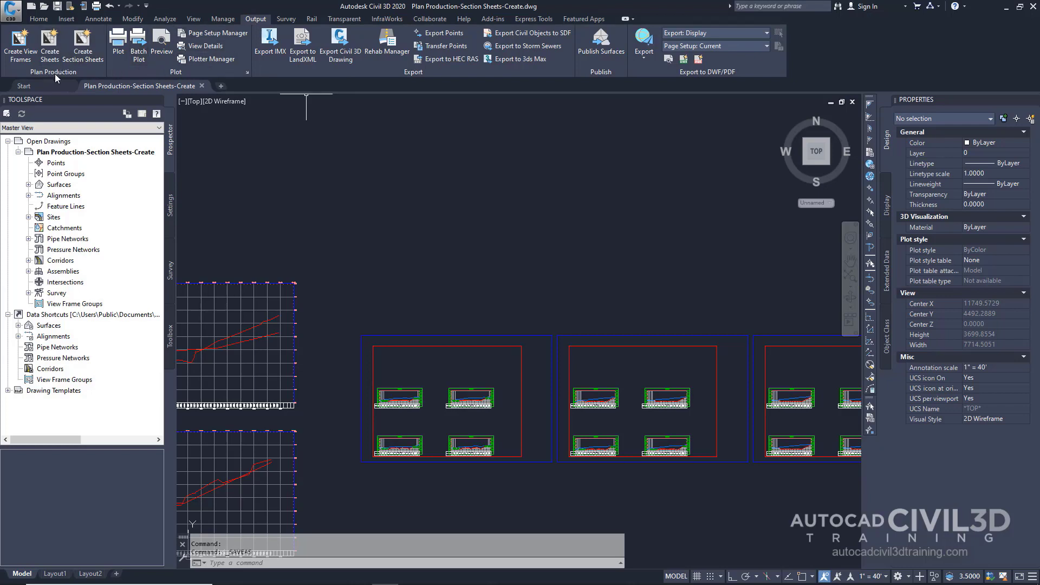
# Start Create Section Sheets, review the layout name template, and set the sheet set storage location to My Civil Tutorial Data Folder
pyautogui.click(90, 60)
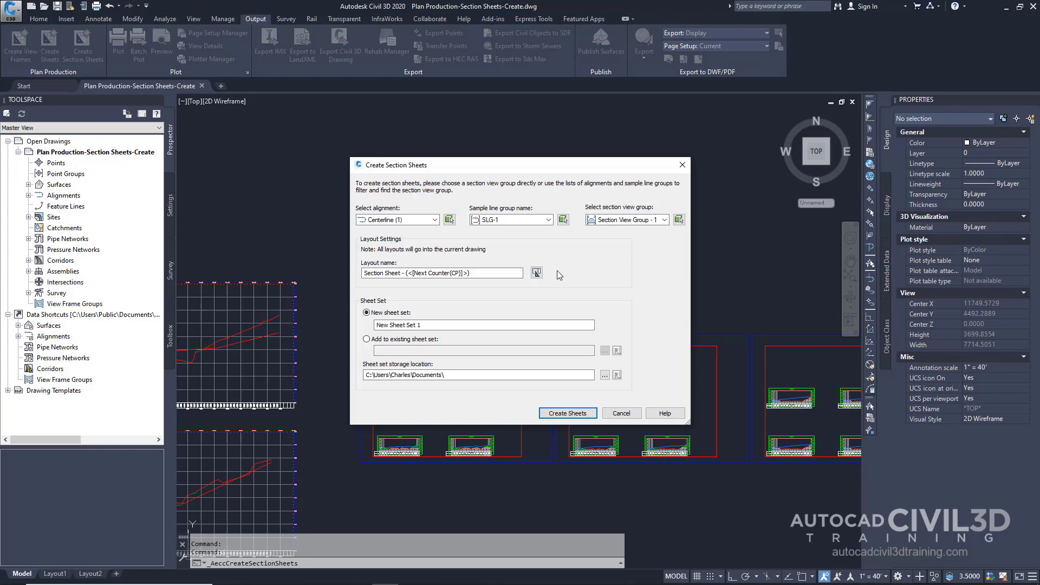
pyautogui.click(535, 273)
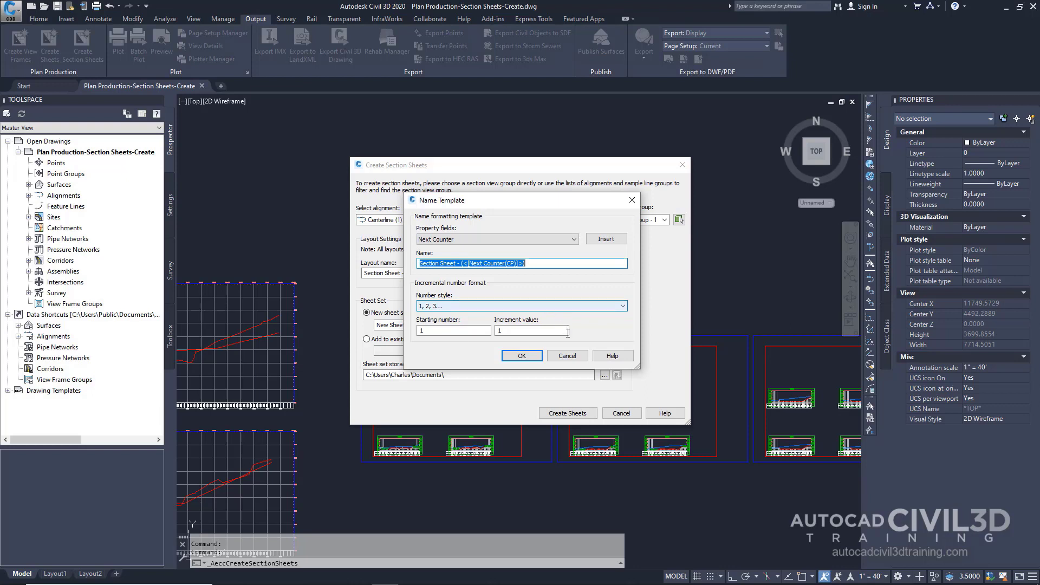
pyautogui.click(567, 355)
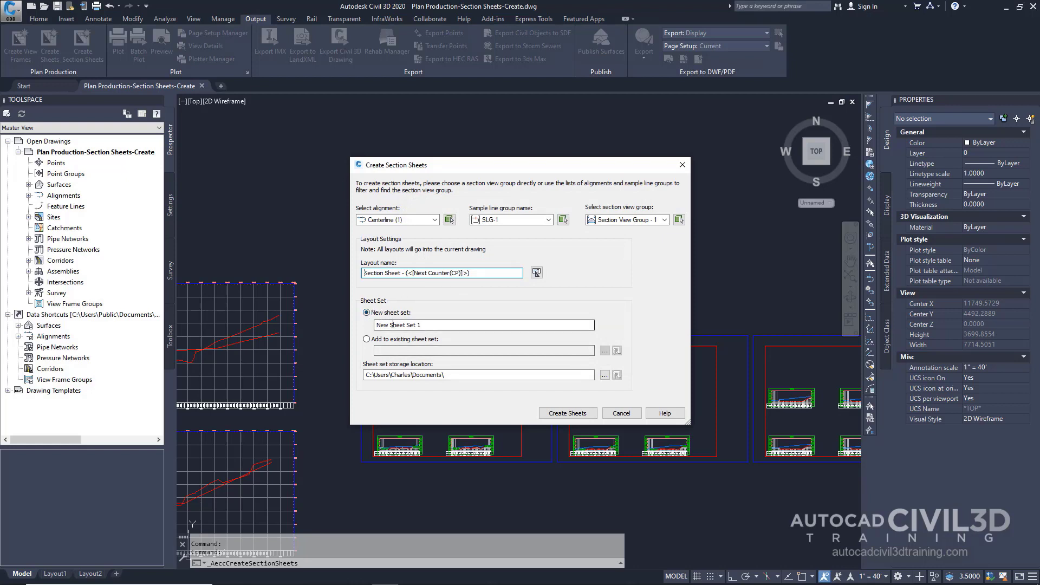
pyautogui.click(605, 376)
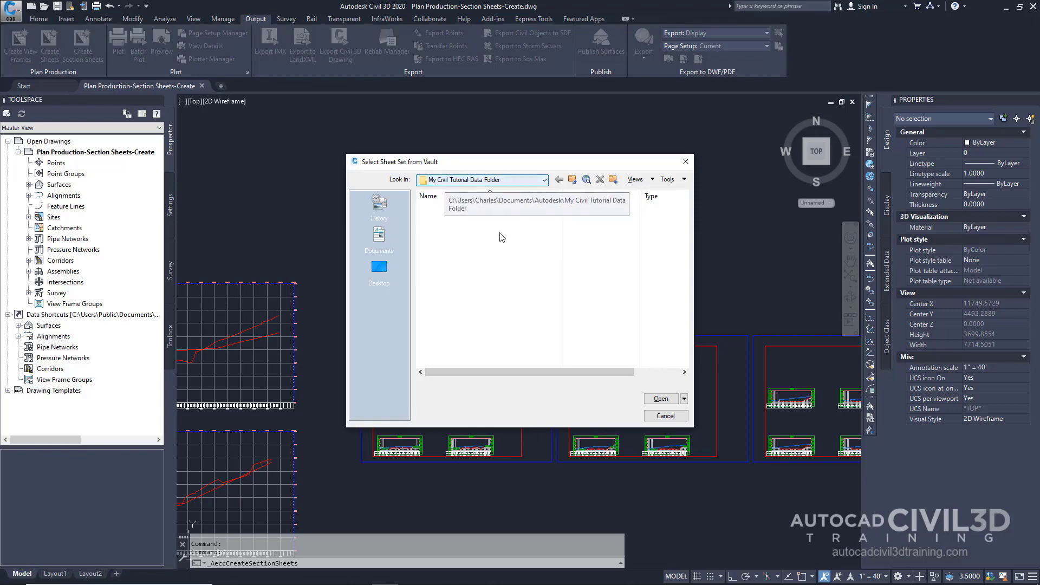
pyautogui.click(661, 400)
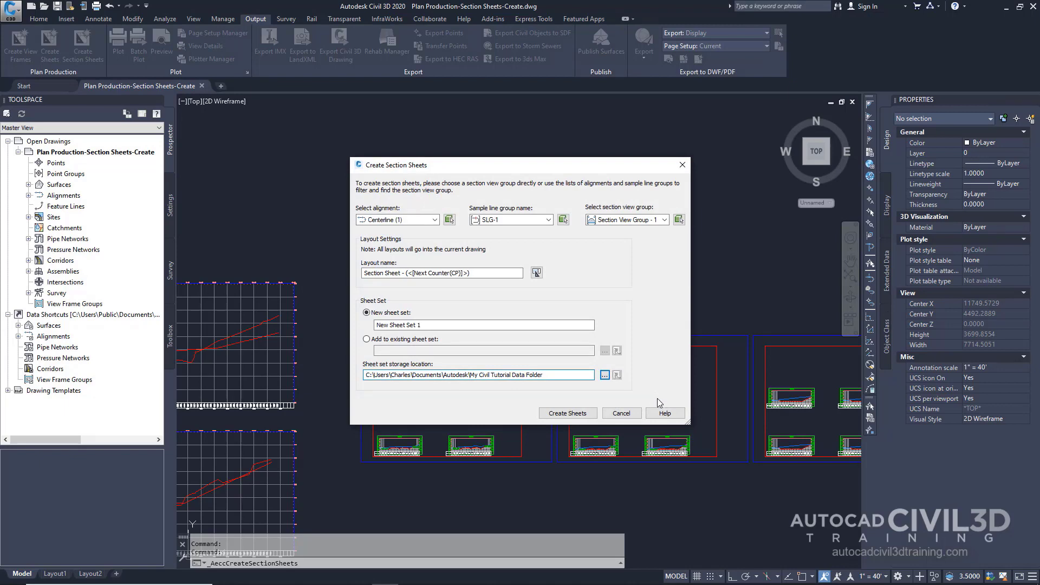
# Create the section sheets, accepting the save, using the ARCH D Section 40 Scale layout from the Civil 3D (Imperial) Section template
pyautogui.click(591, 415)
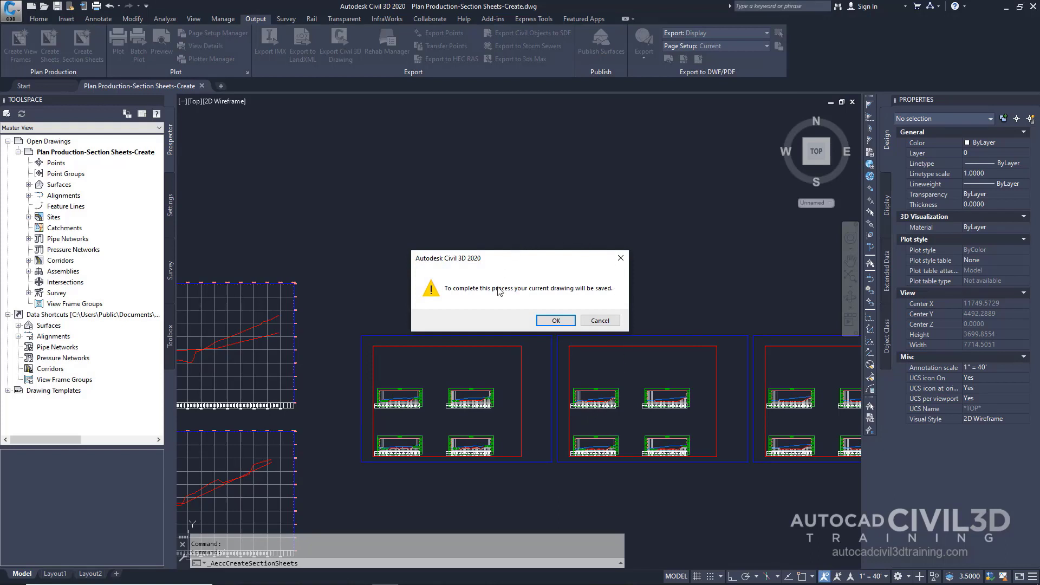
pyautogui.click(559, 322)
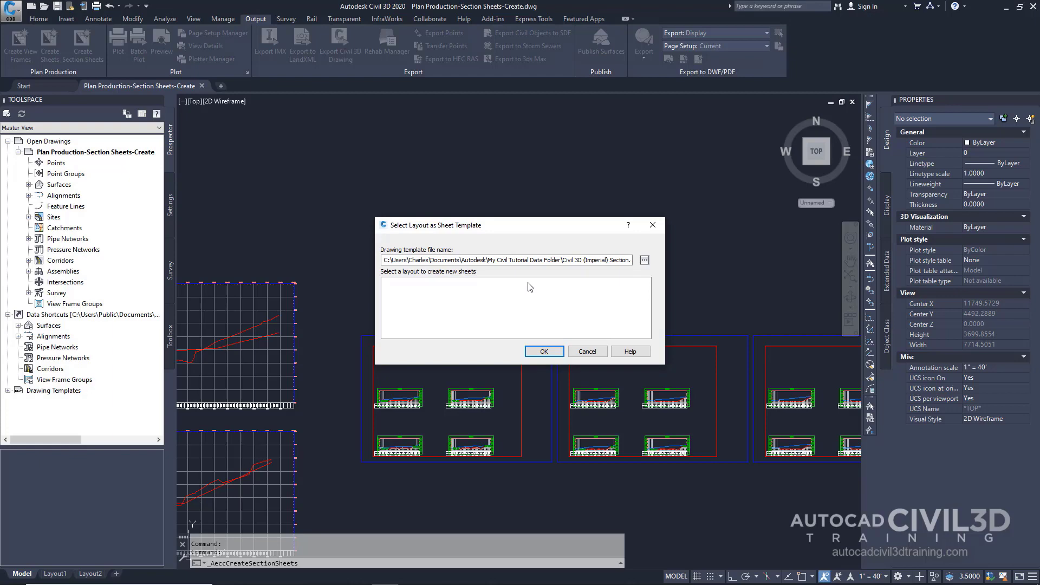
pyautogui.click(644, 260)
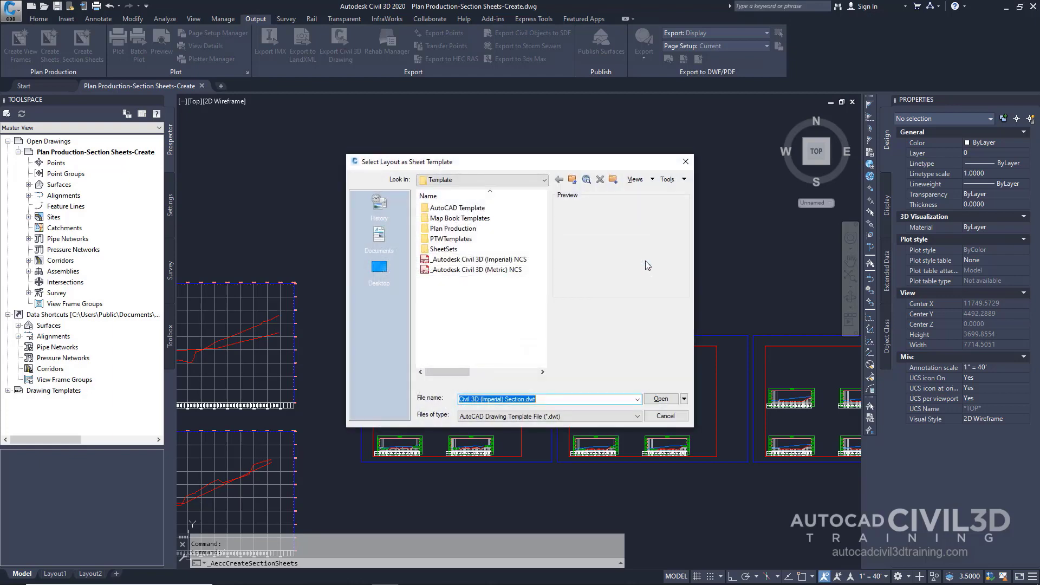
pyautogui.click(466, 233)
pyautogui.doubleClick(465, 229)
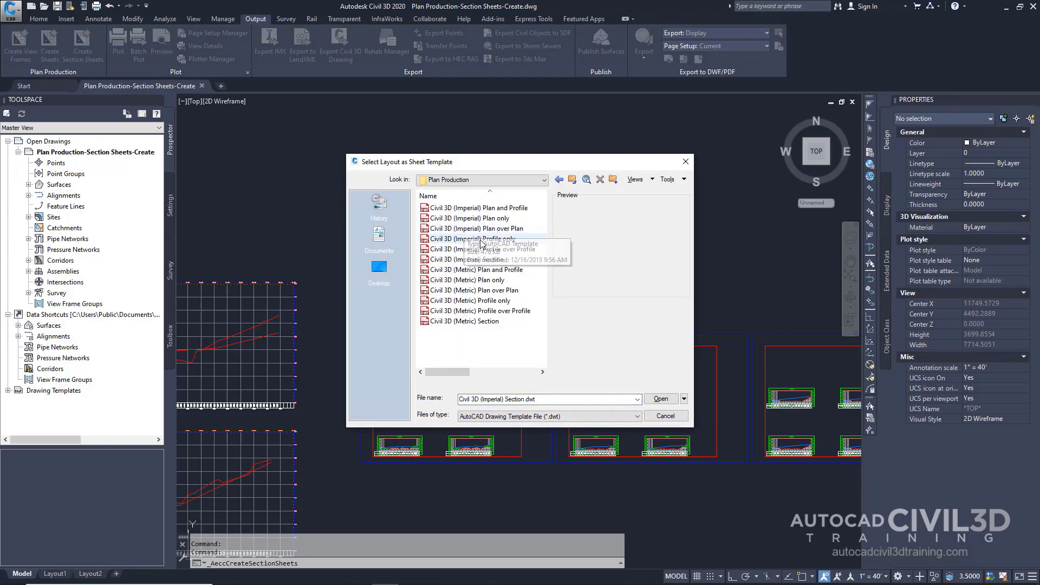
pyautogui.click(502, 260)
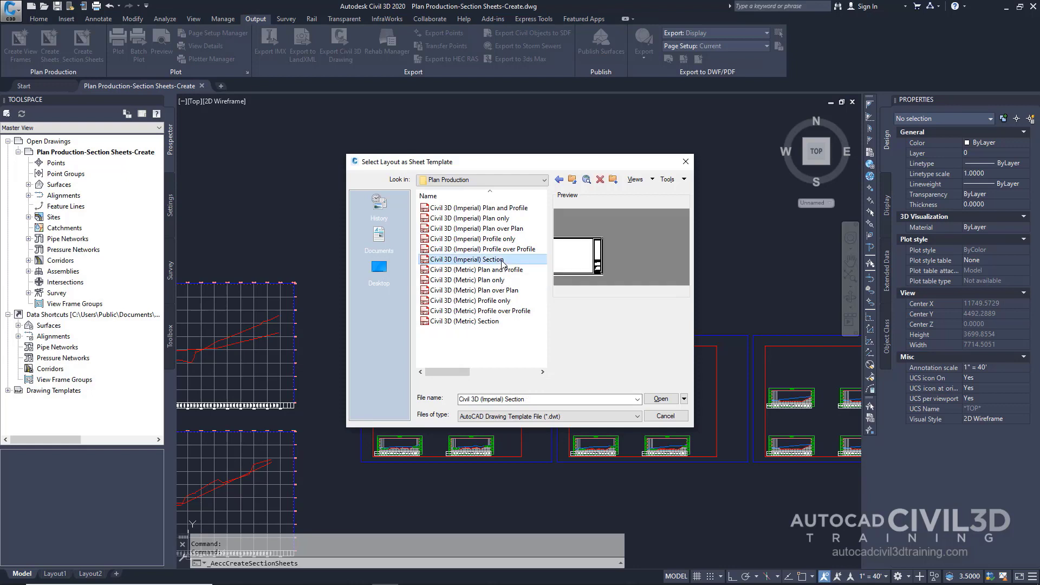
pyautogui.click(672, 401)
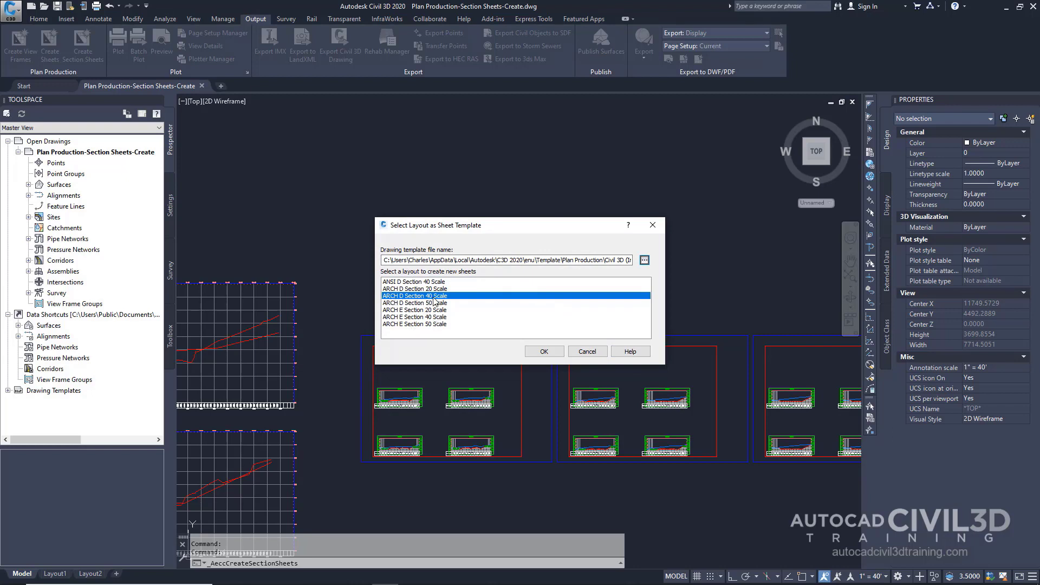
pyautogui.click(540, 352)
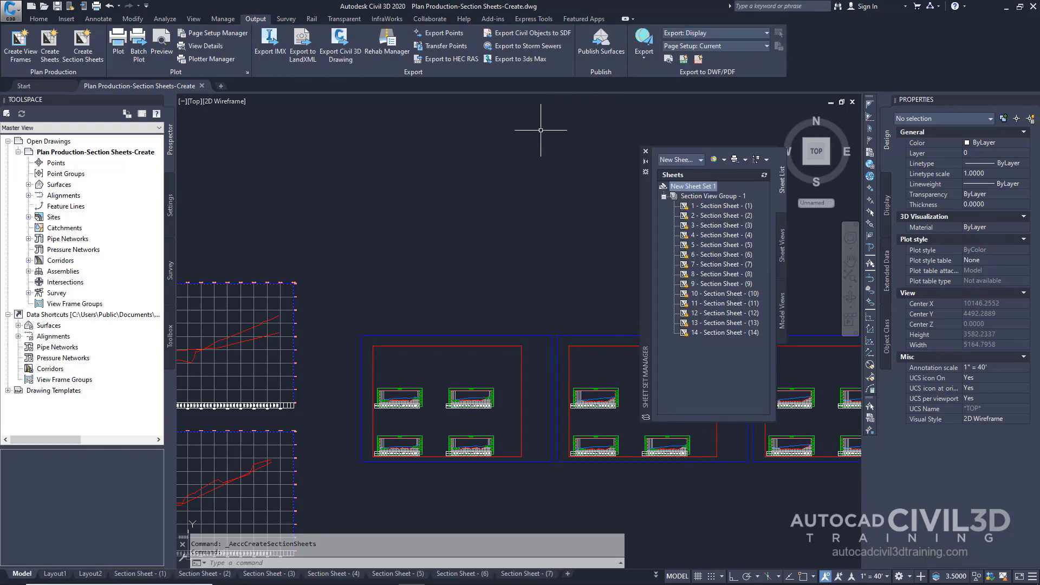
# Save the drawing
pyautogui.click(10, 12)
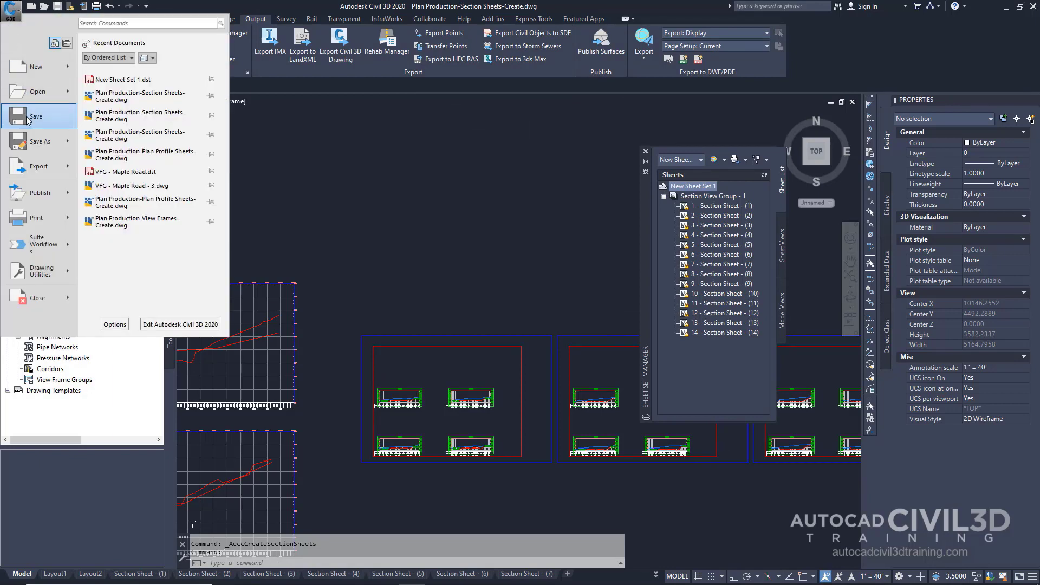
pyautogui.click(28, 117)
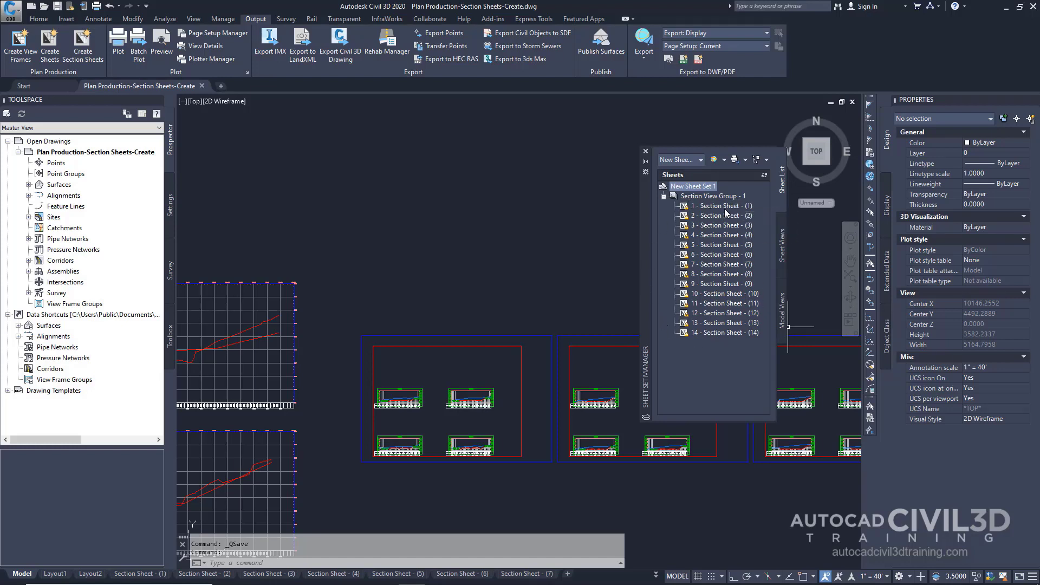
# Open Section Sheet - (1) from the sheet set and select its viewport
pyautogui.moveTo(718, 207)
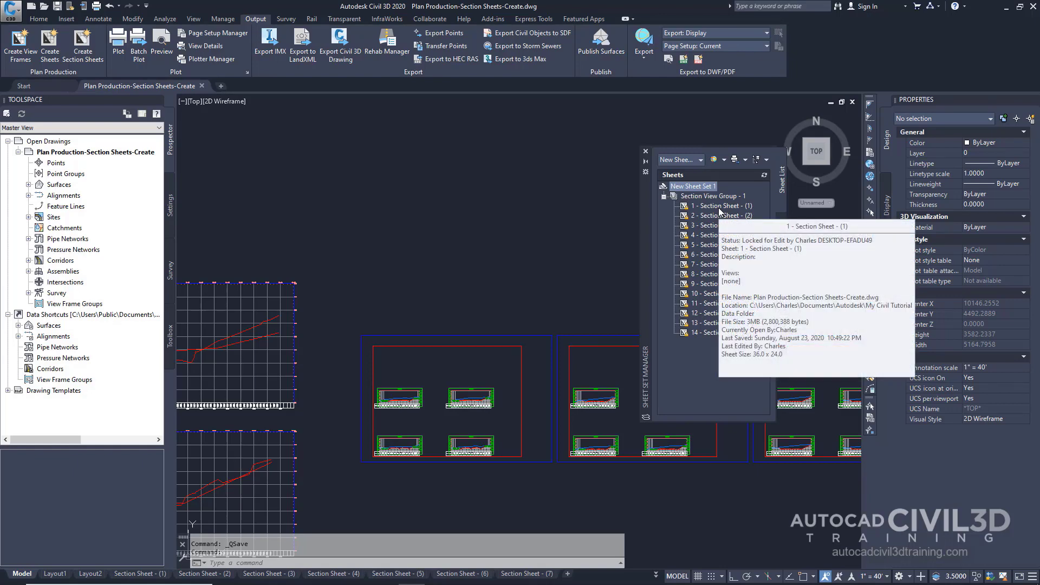
pyautogui.doubleClick(718, 207)
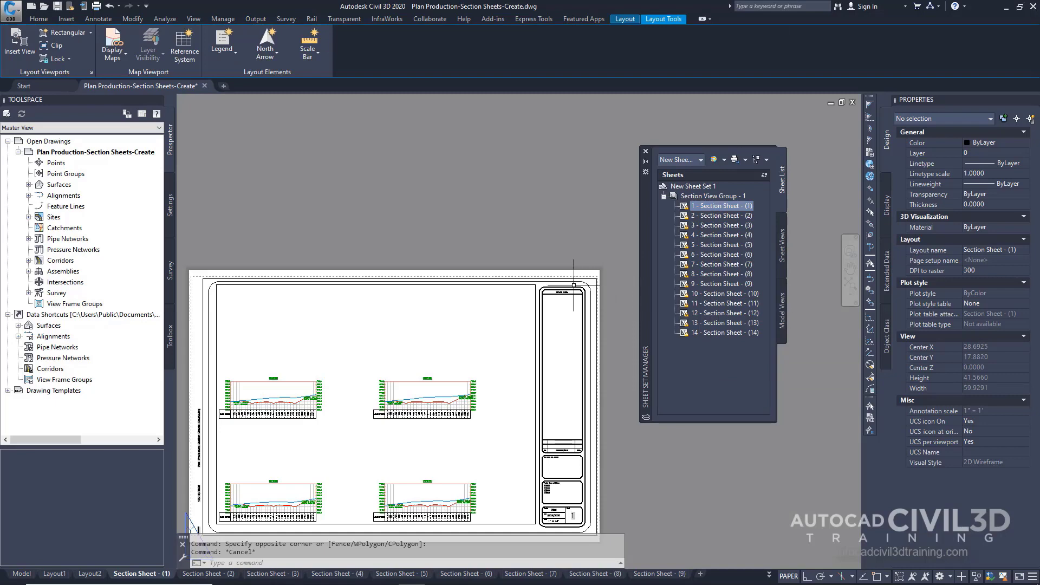
pyautogui.click(534, 296)
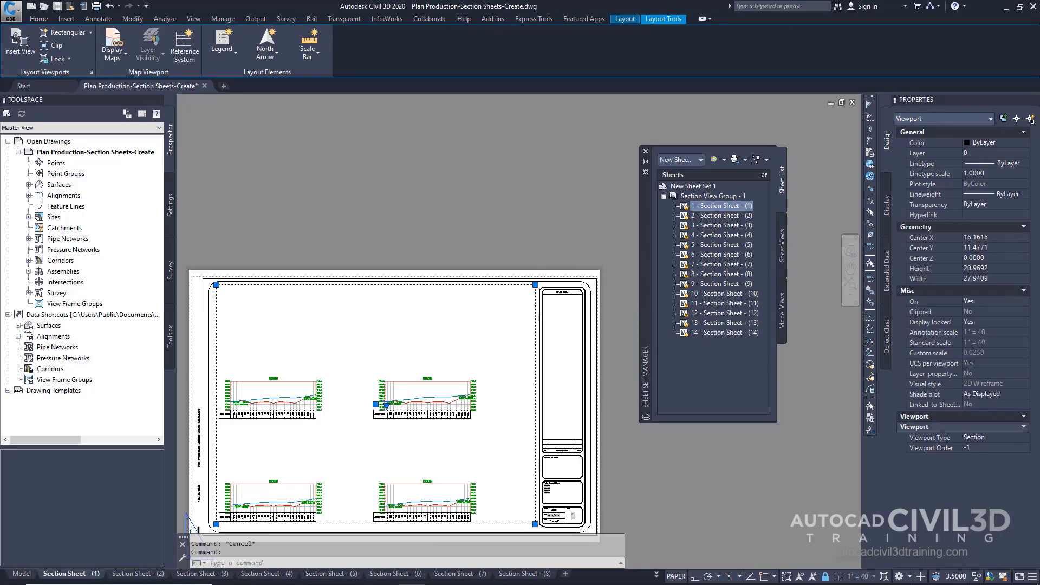
# Open the selected viewport's properties, then close the Properties palette
pyautogui.rightClick(512, 315)
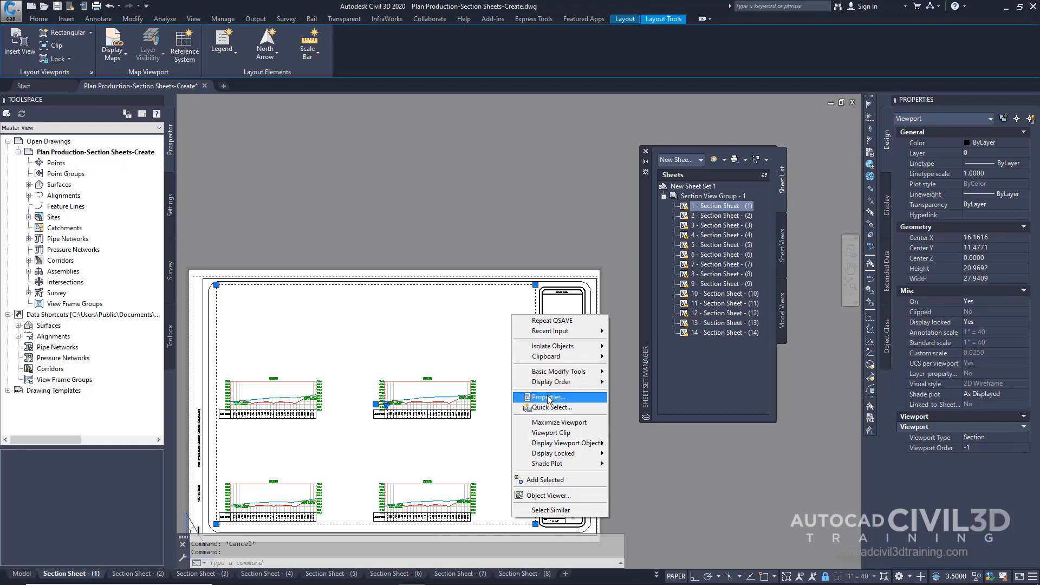
pyautogui.click(549, 398)
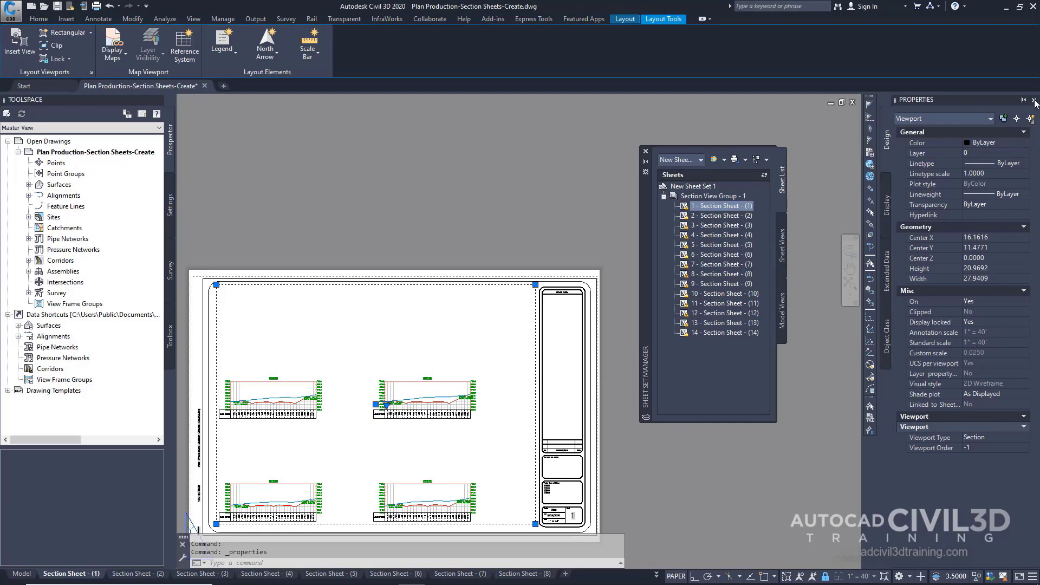
pyautogui.click(1035, 100)
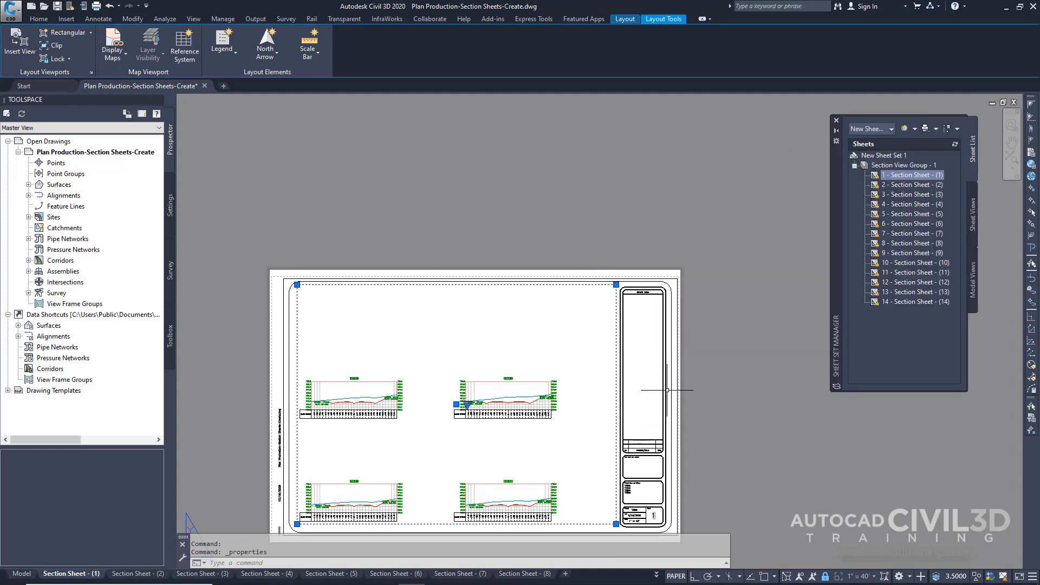
# In model space, move the left offset and elevation label of the 0+00.00 section view up and to the right
pyautogui.click(22, 575)
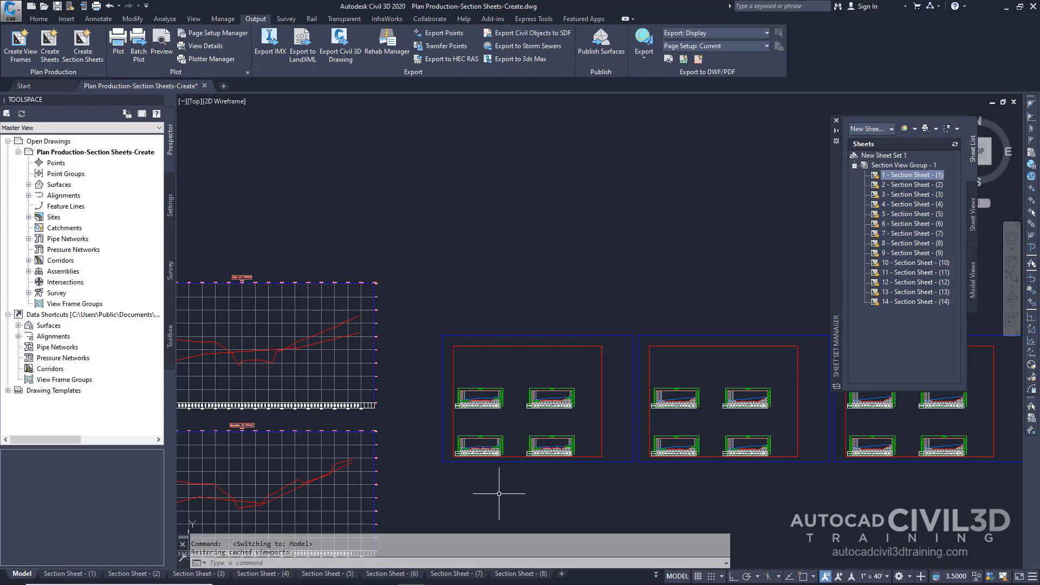
pyautogui.scroll(2, 498, 493)
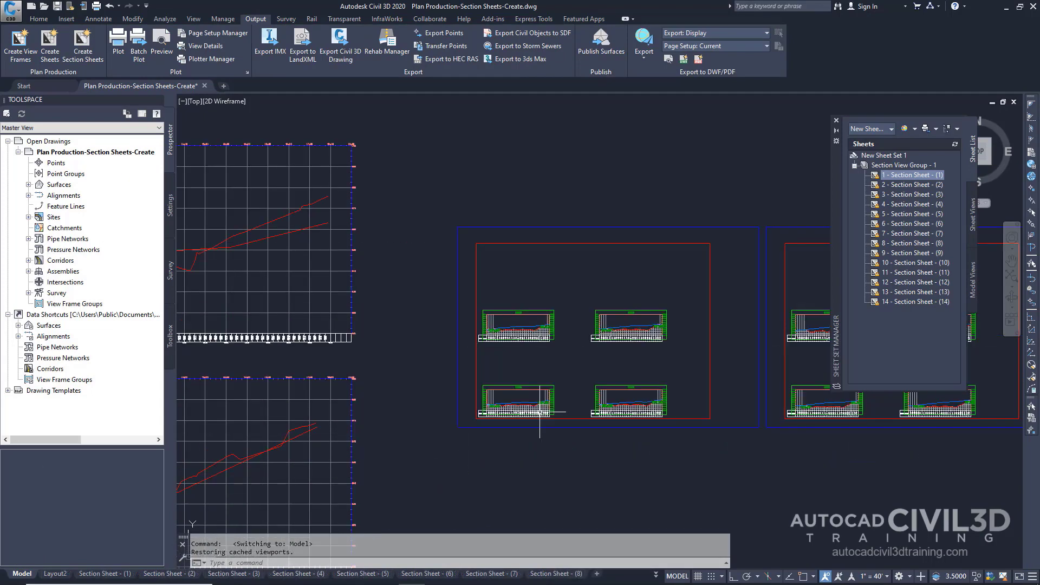
pyautogui.scroll(8, 540, 412)
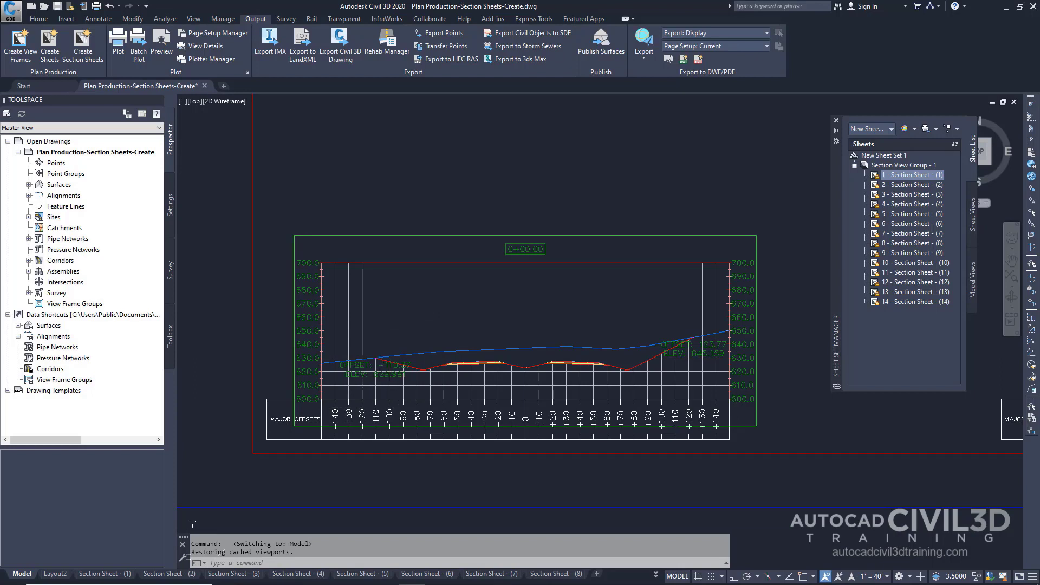
pyautogui.click(379, 369)
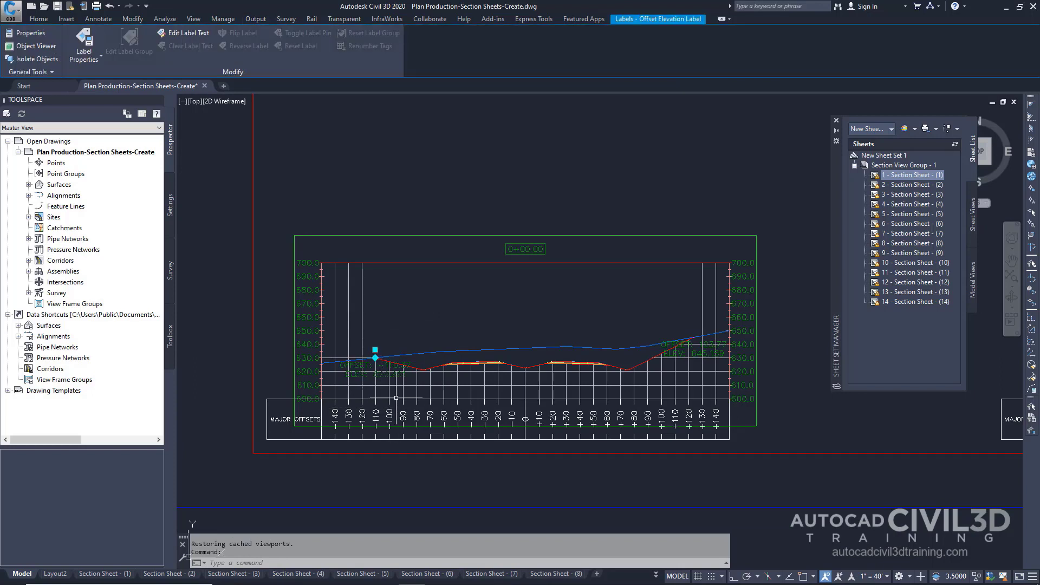
pyautogui.moveTo(375, 349)
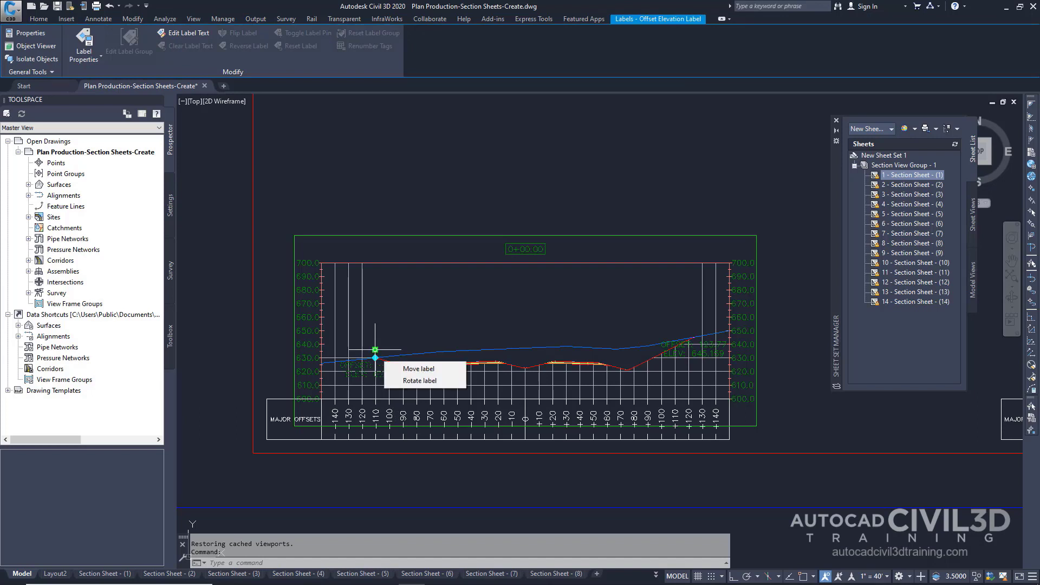
pyautogui.click(375, 350)
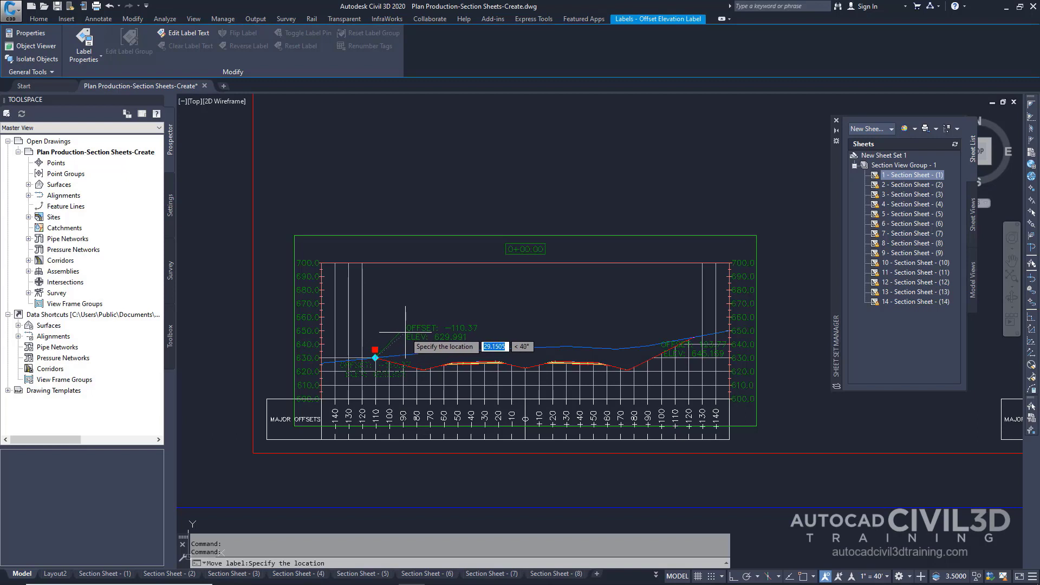
pyautogui.click(435, 326)
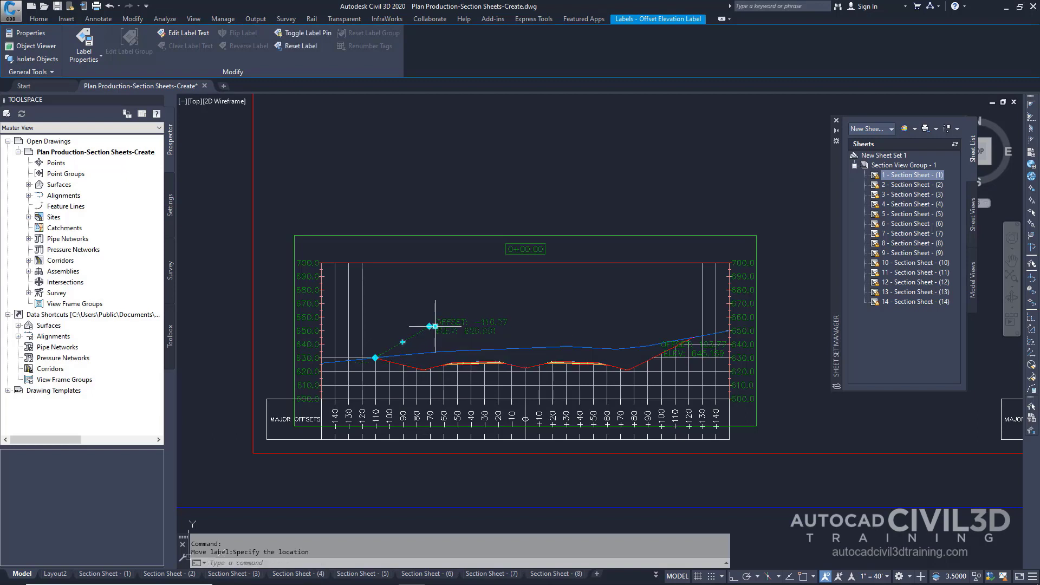
pyautogui.moveTo(435, 326)
pyautogui.press('Escape')
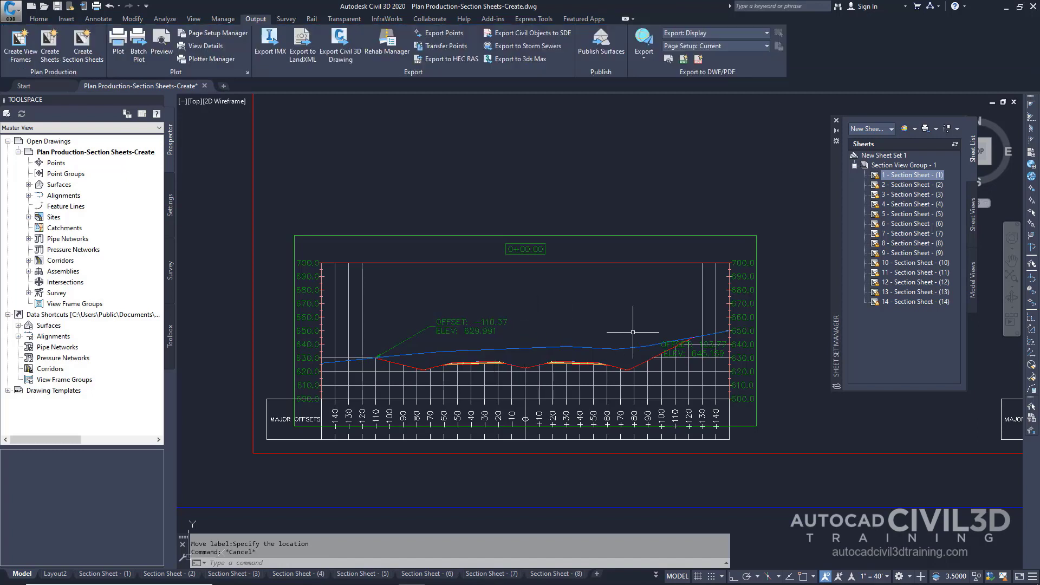
# Move the right offset and elevation label of the 0+00.00 section view up and to the left
pyautogui.click(666, 346)
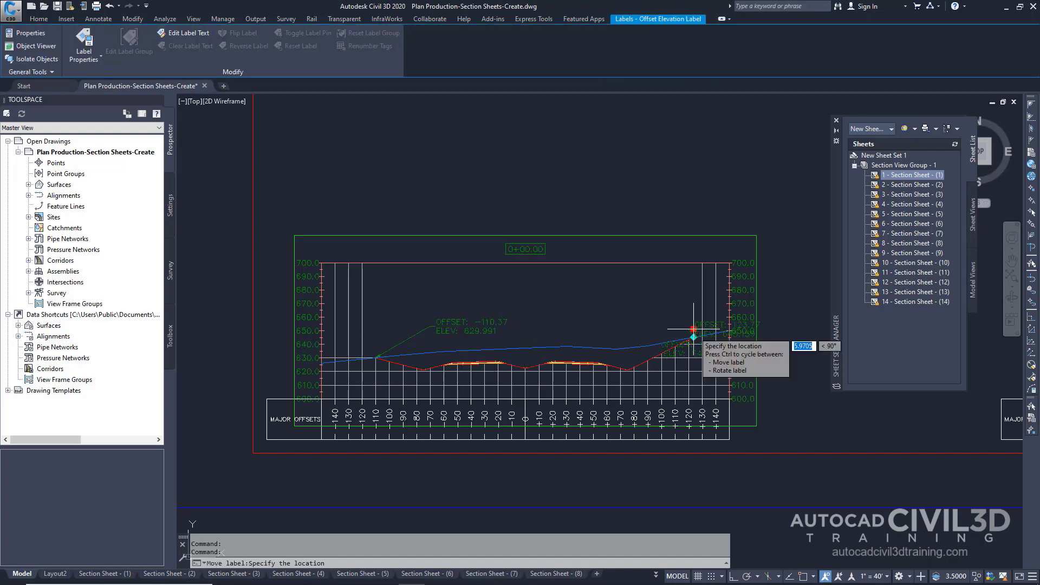
pyautogui.click(693, 329)
pyautogui.click(637, 324)
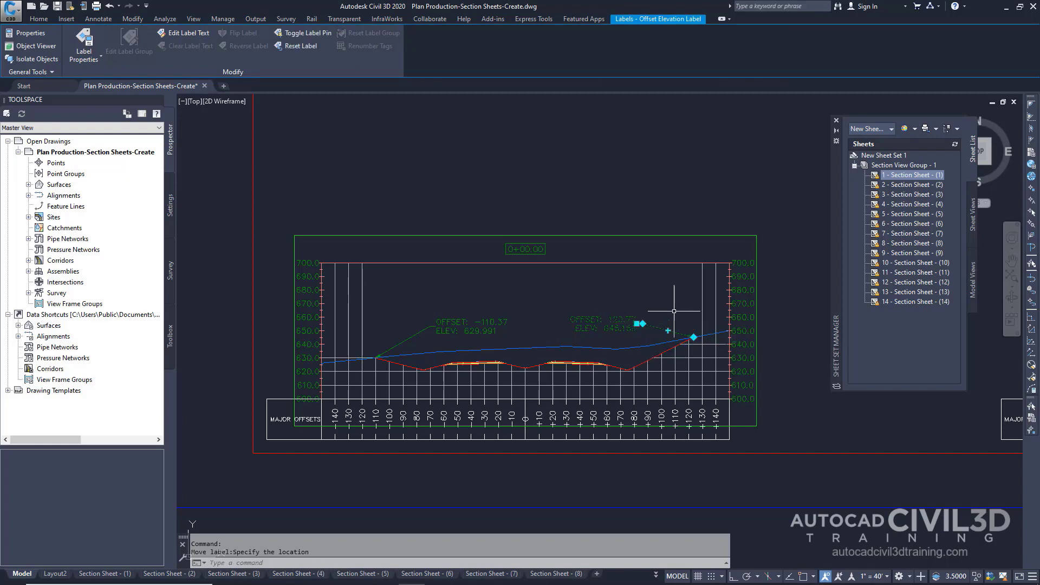
pyautogui.press('Escape')
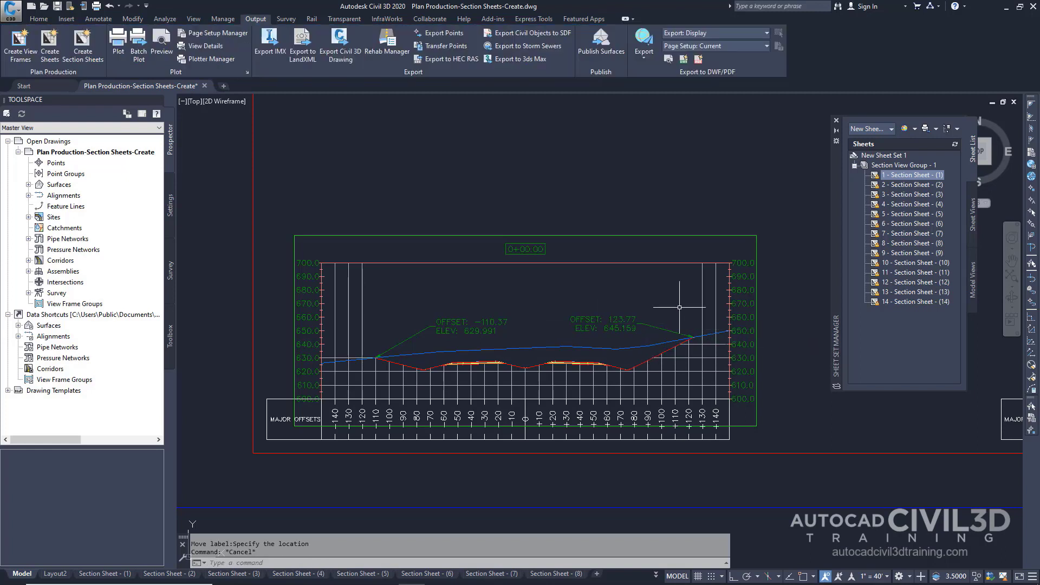
# Return to the Section Sheet - (1) layout and zoom into the first section view to check the moved labels
pyautogui.moveTo(127, 579)
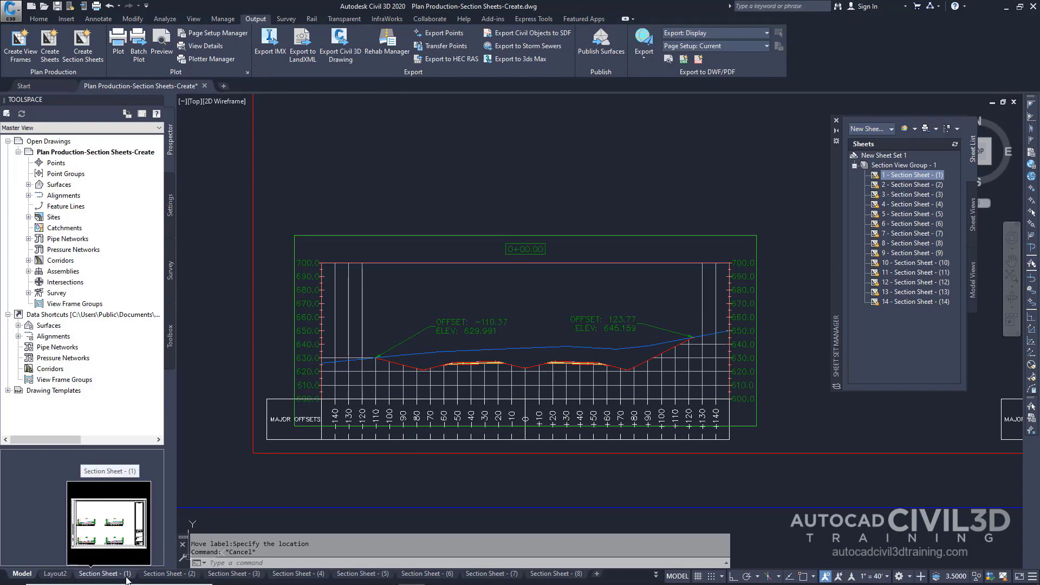
pyautogui.click(127, 574)
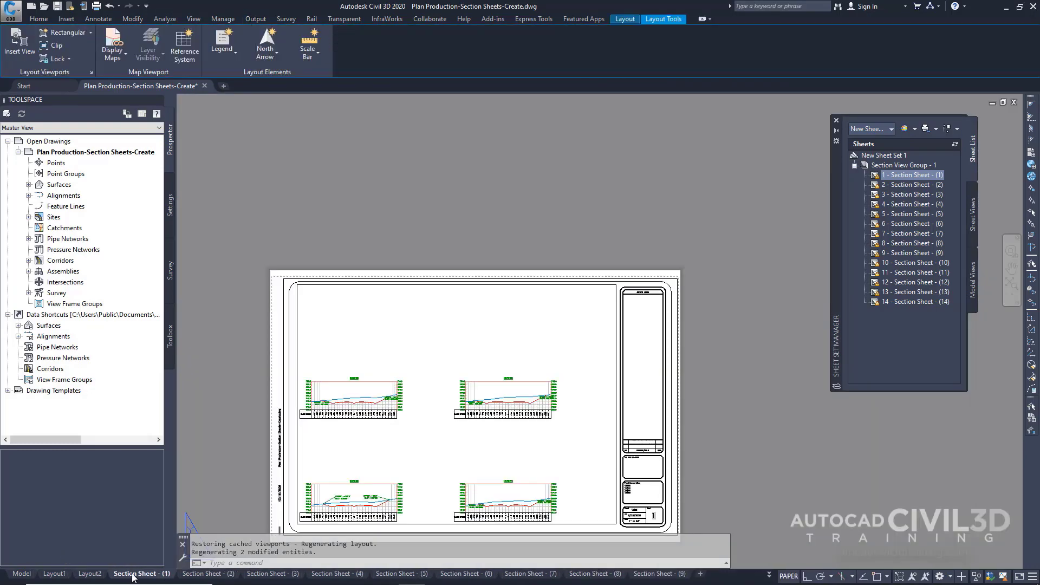
pyautogui.moveTo(349, 491); pyautogui.dragTo(401, 412, button='middle')
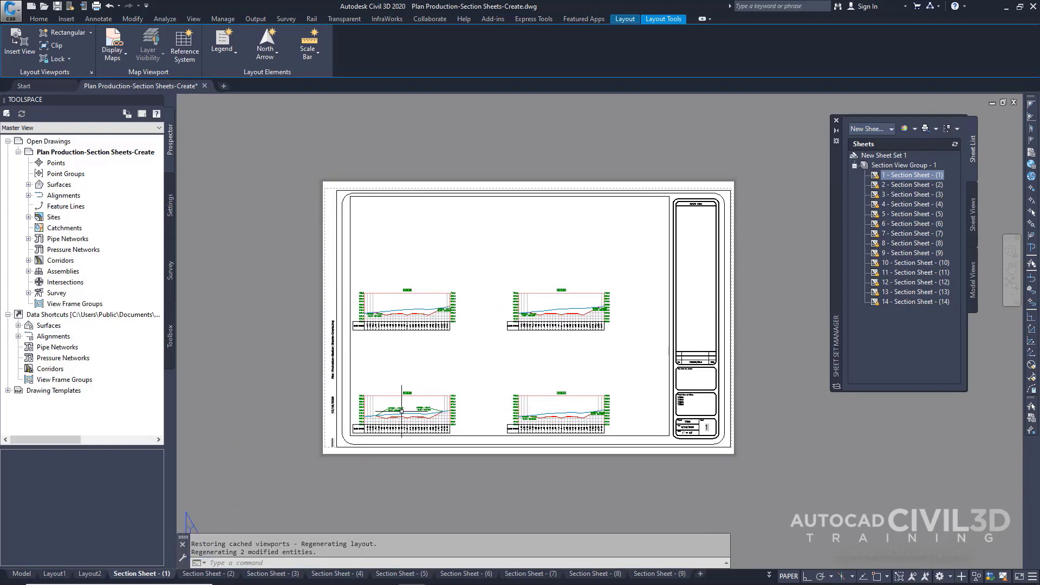
pyautogui.scroll(6, 401, 411)
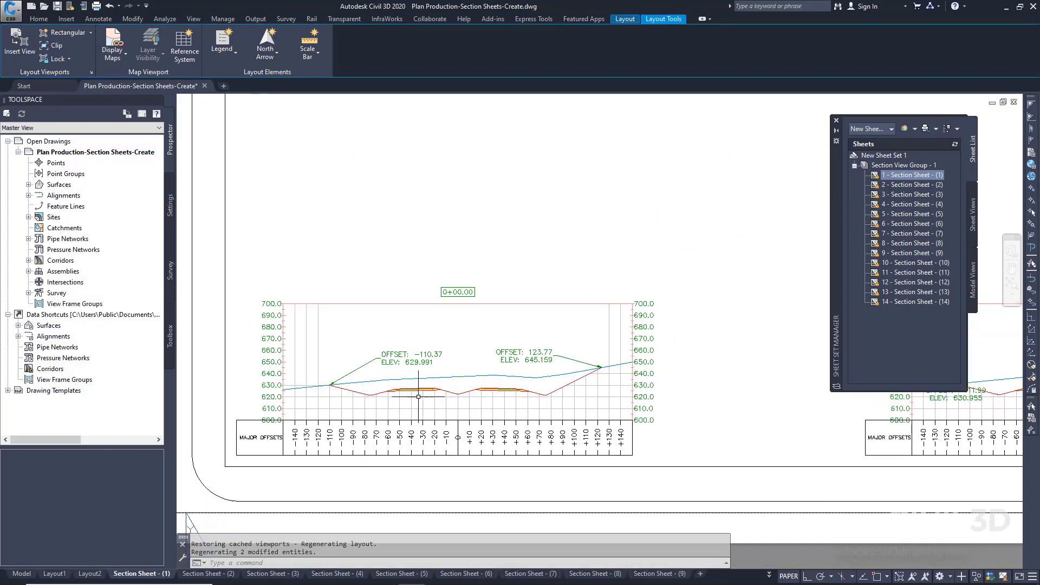